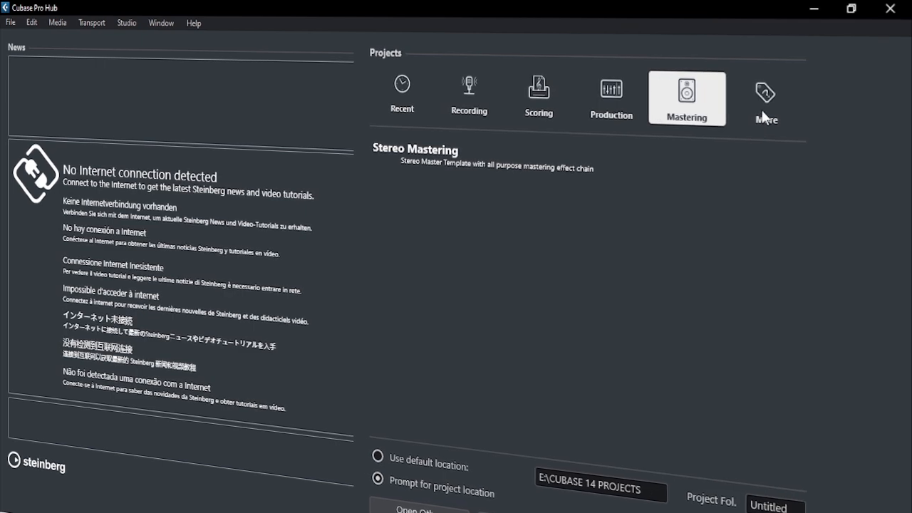
- Show the Empty project template and use the default project location with a custom project folder name
left_click(762, 114)
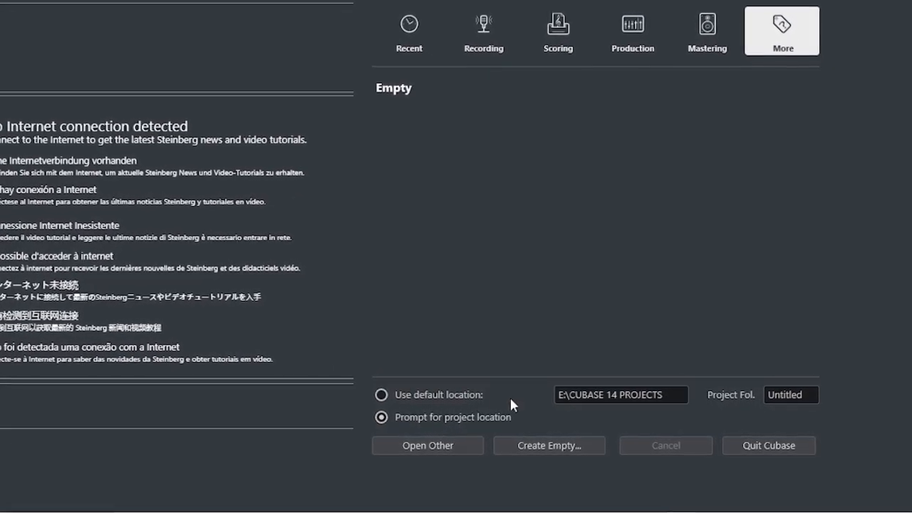
left_click(386, 396)
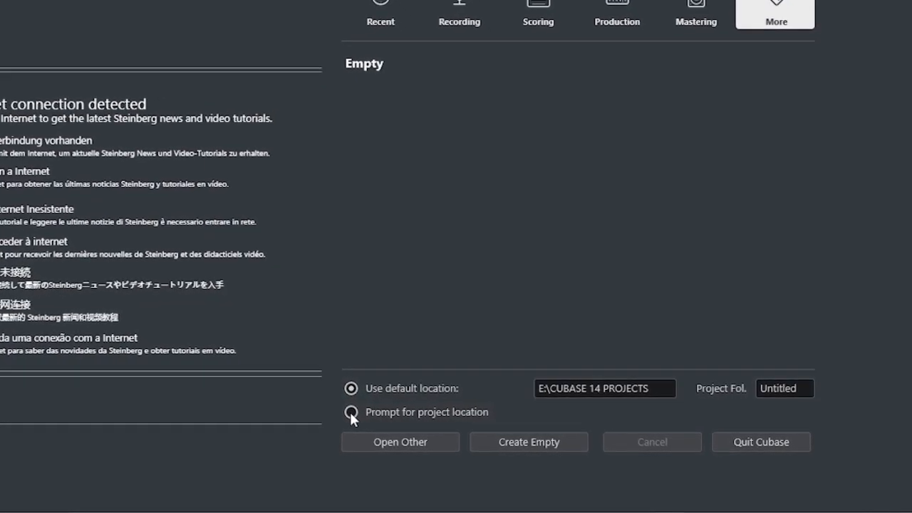
left_click(340, 410)
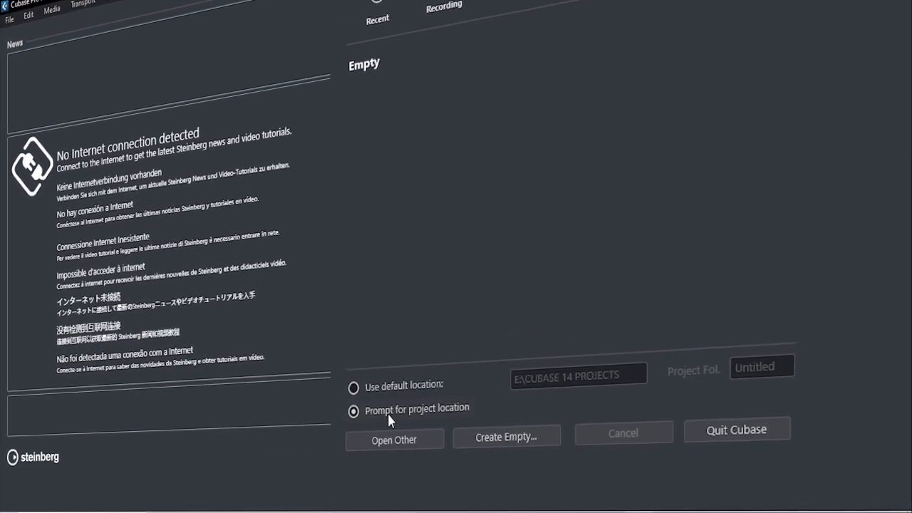
left_click(376, 389)
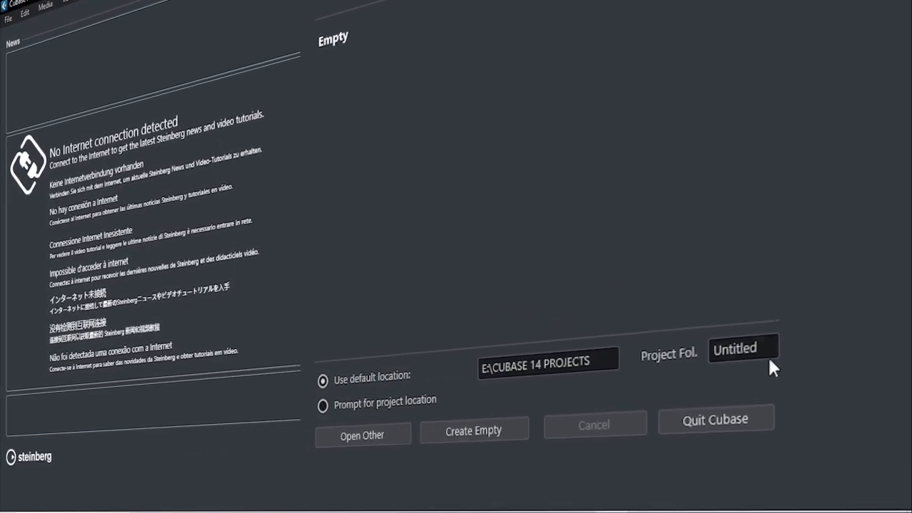
double_click(741, 353)
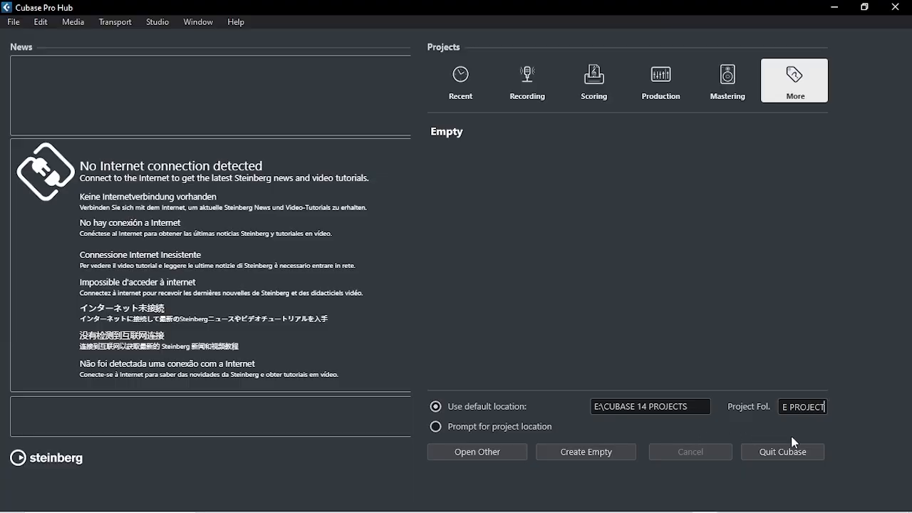
key("Return")
- Create an empty project in the CUBASE 14 PROJECTS folder using the prompted location, and narrow its track list
left_click(436, 429)
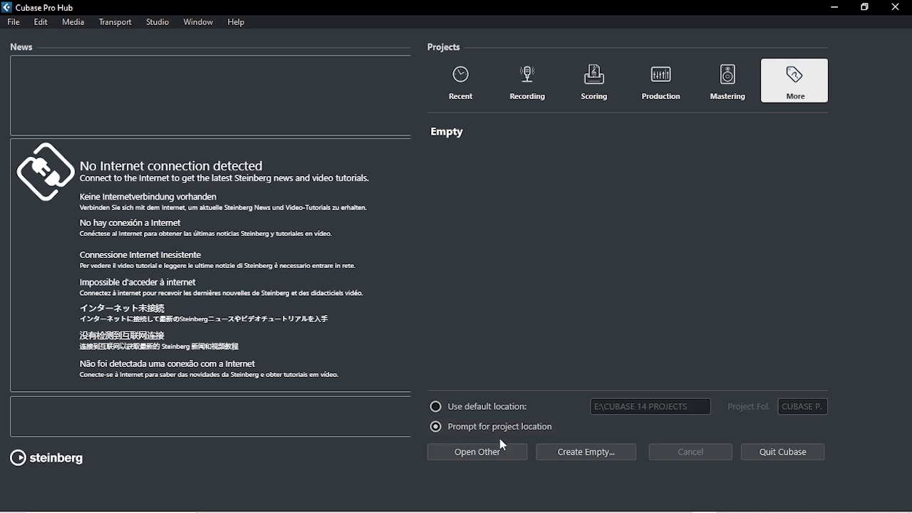
left_click(580, 459)
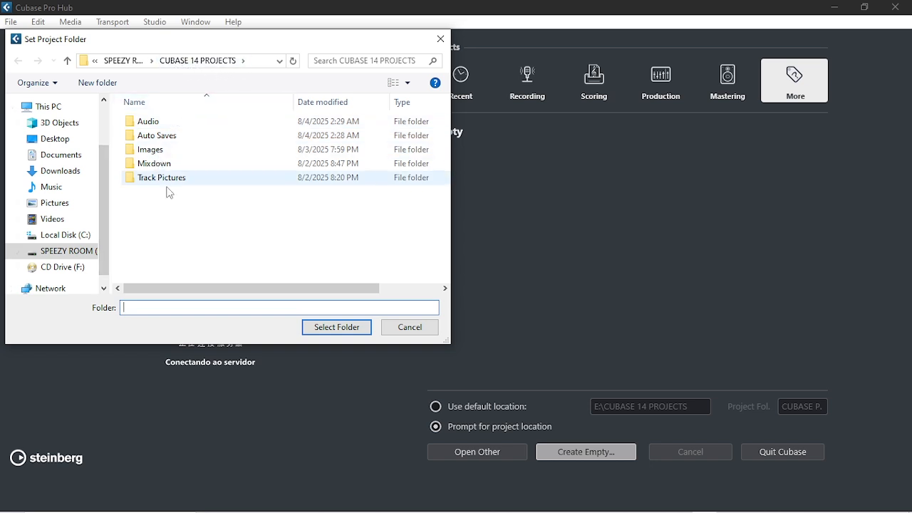
left_click(337, 327)
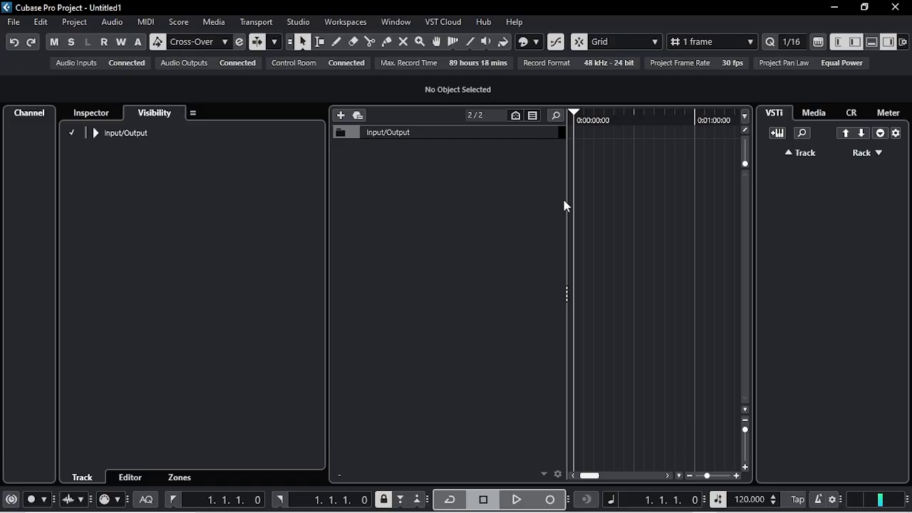
left_click_drag(570, 194, 188, 168)
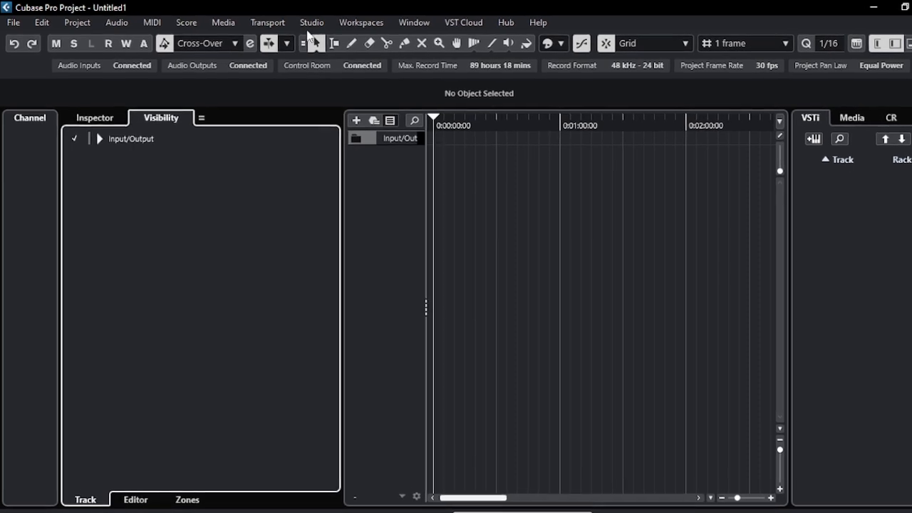
- Select UtrackPro ASIO Driver as the audio system's ASIO driver in Studio Setup and accept the driver switch
left_click(312, 23)
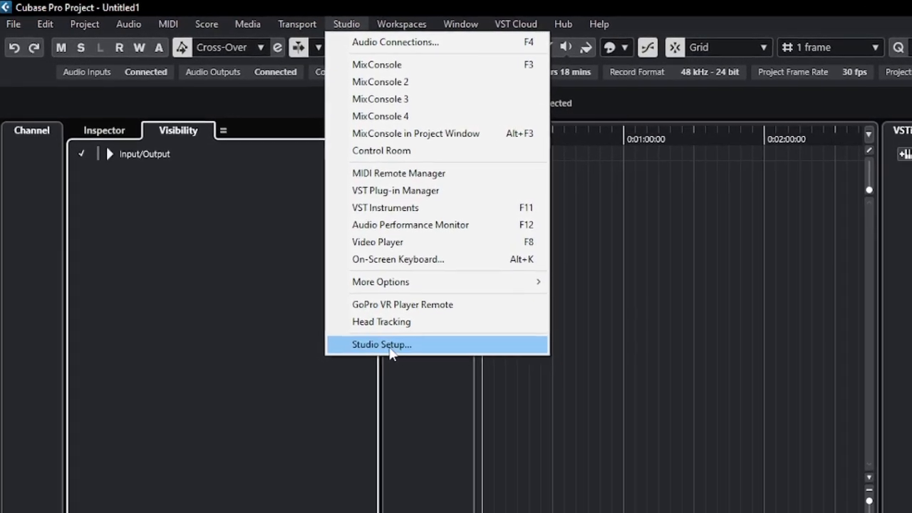
left_click(389, 345)
left_click_drag(331, 60, 484, 19)
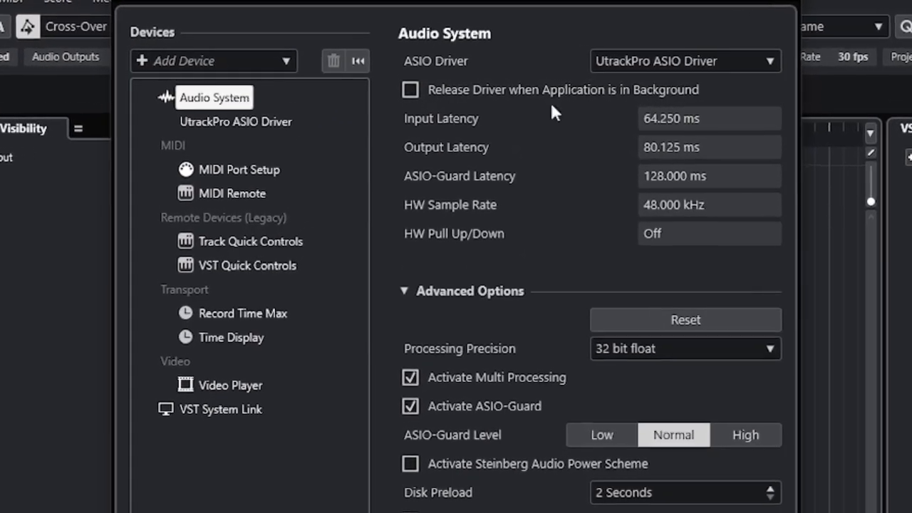
left_click(646, 62)
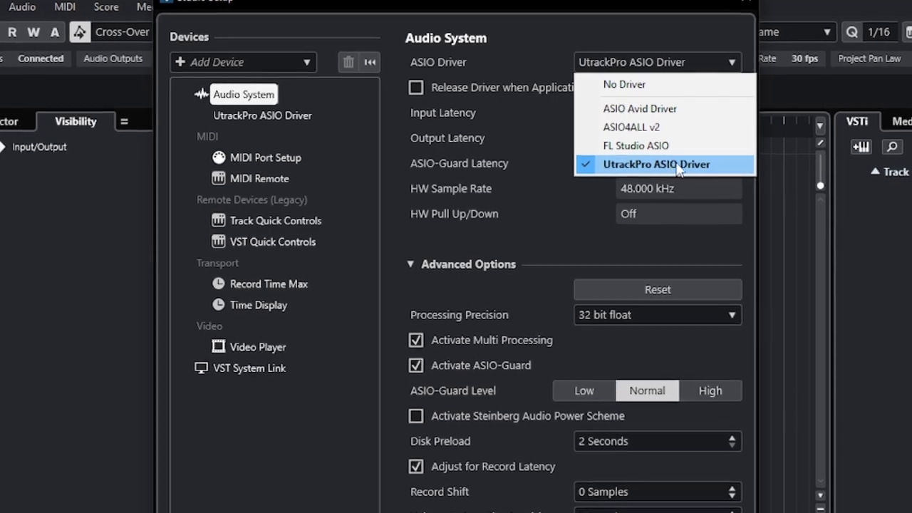
left_click(648, 168)
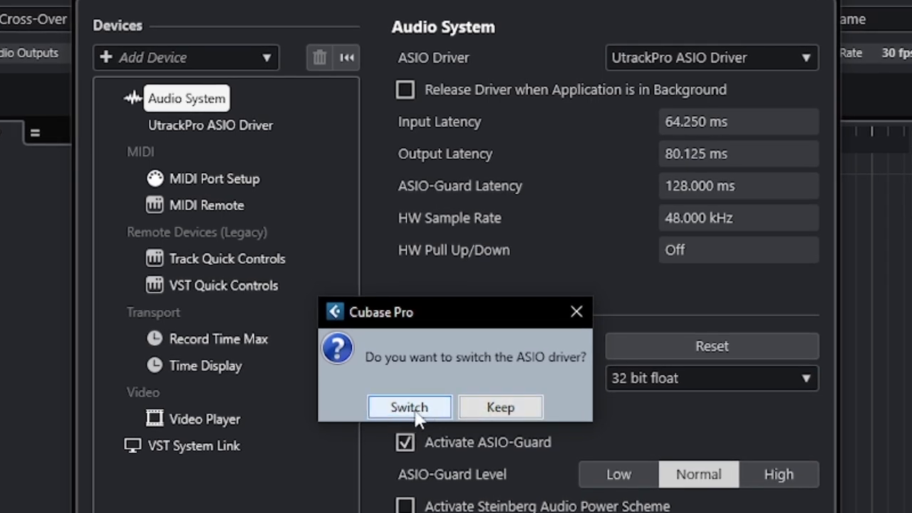
left_click(412, 407)
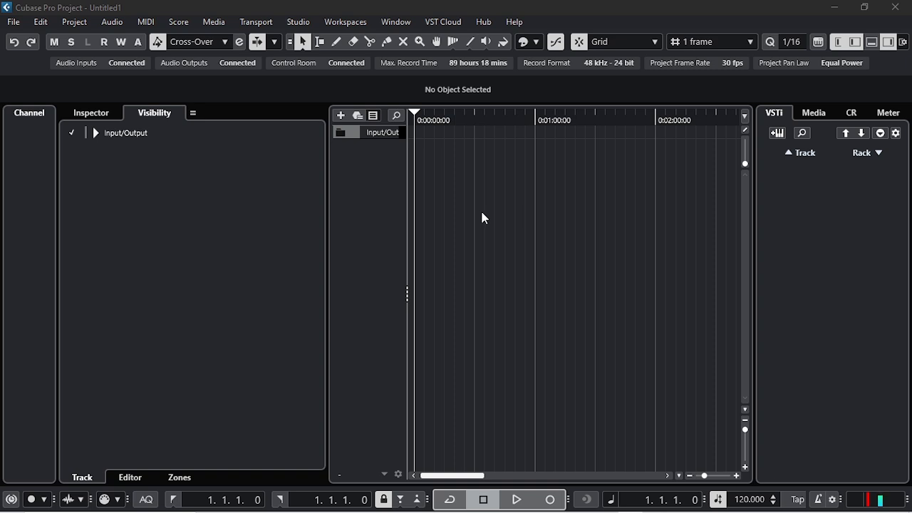
- Import the audio file "BEAT BY SPEEZY-I mean it baby" from the SPEEZY ROOM (E:) drive, copying it to the project folder
key("super+Down")
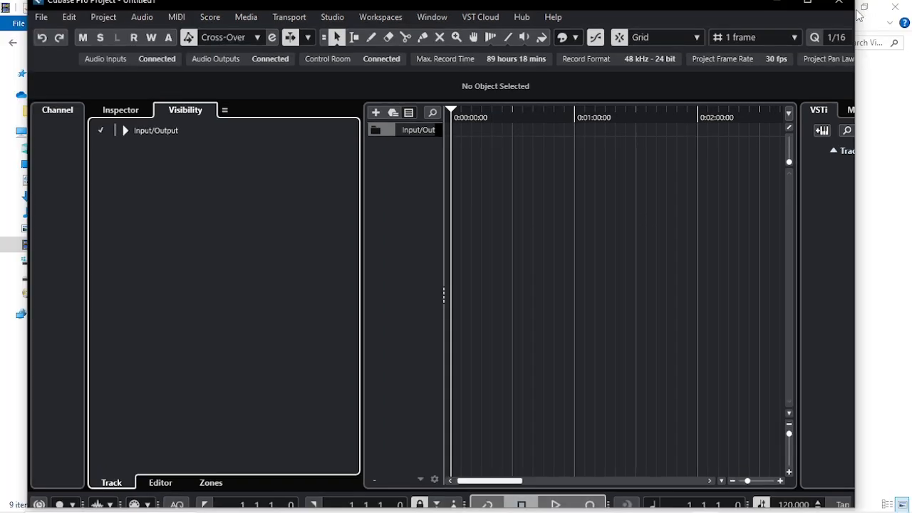
key("super+Down")
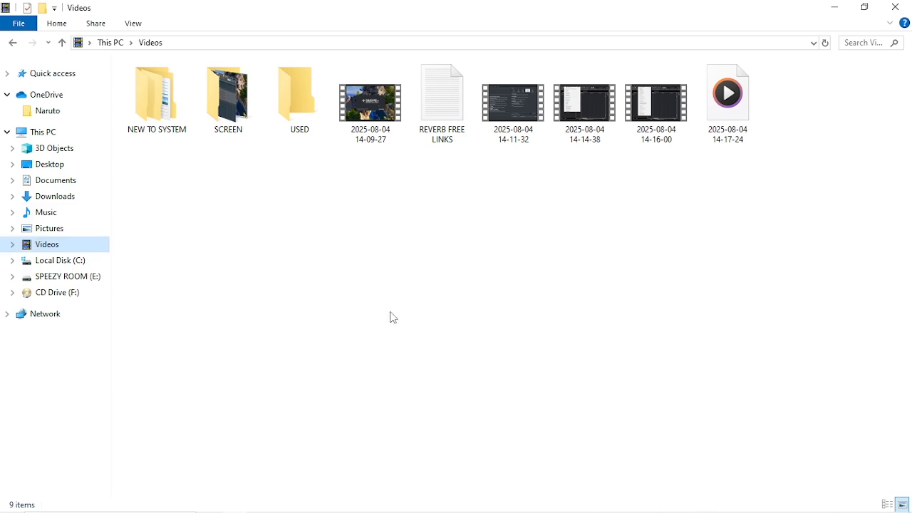
left_click(67, 276)
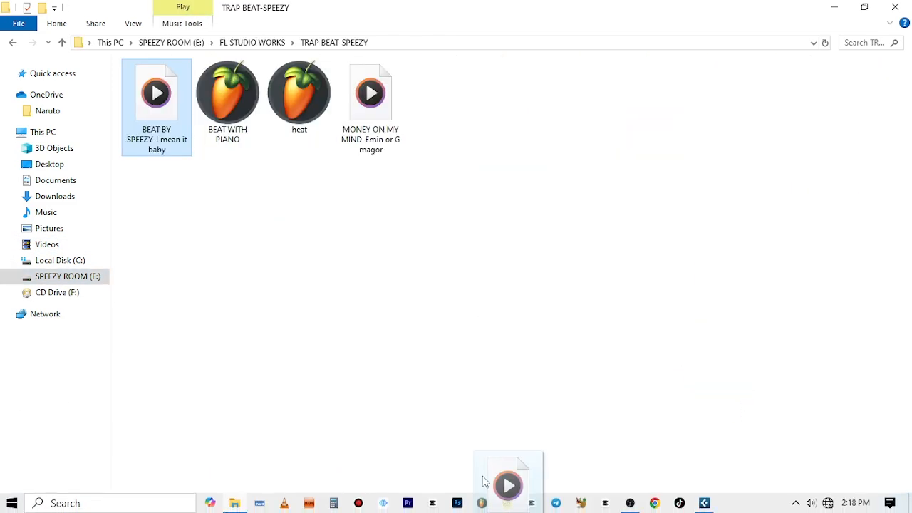
mouse_move(505, 483)
left_mouse_down()
mouse_move(421, 460)
mouse_move(595, 484)
mouse_move(694, 490)
mouse_move(698, 478)
mouse_move(588, 292)
mouse_move(476, 165)
left_mouse_up()
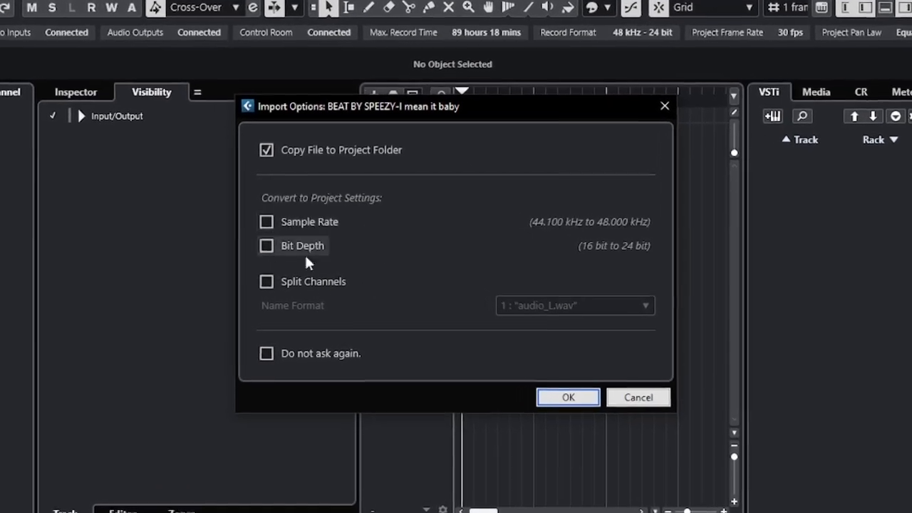
left_click(568, 397)
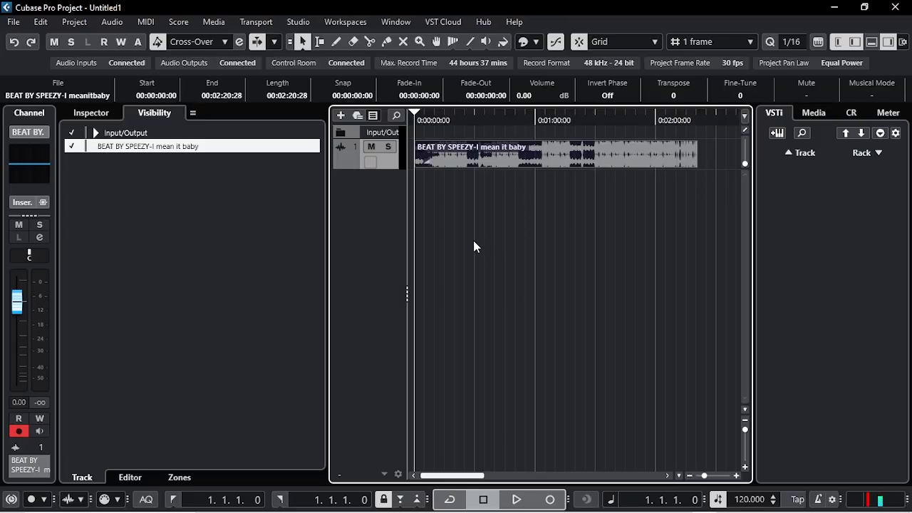
left_click(468, 242)
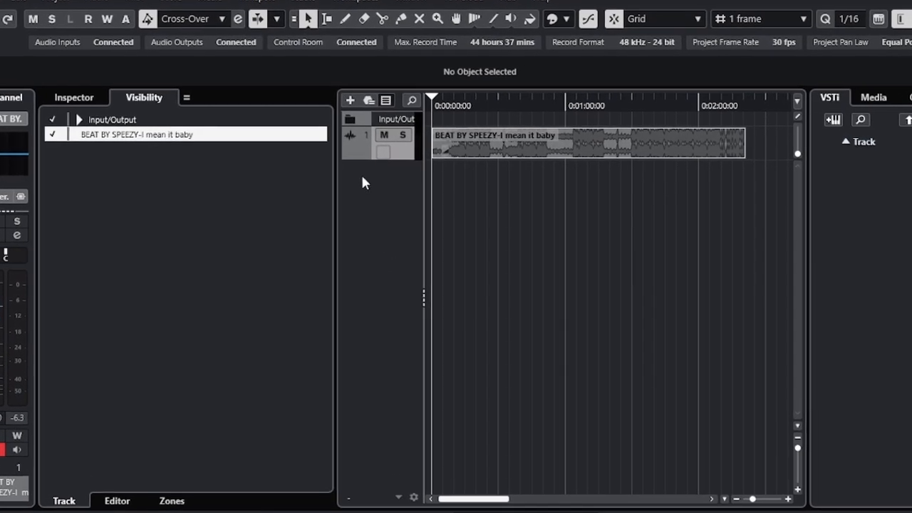
- Start adding an audio track with Utrack pro Analog In 2 (Mono) as its audio input
right_click(361, 172)
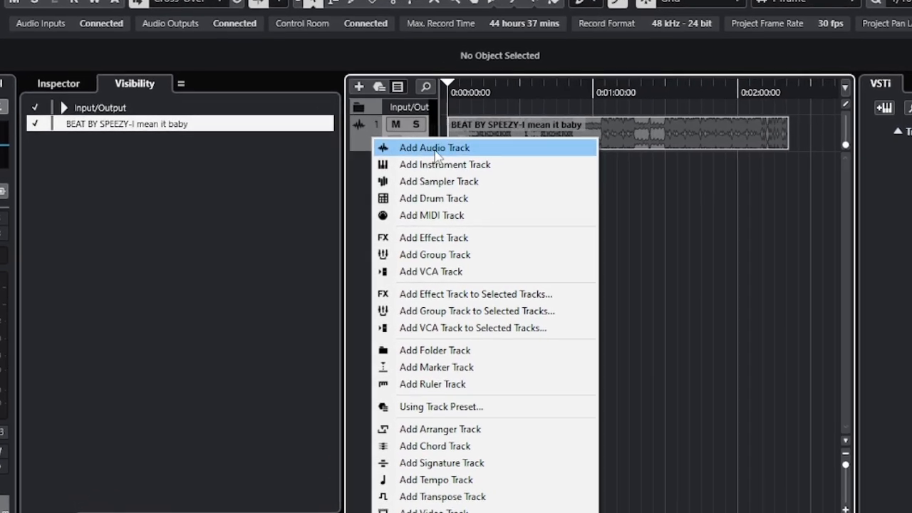
left_click(430, 150)
left_click_drag(505, 119, 426, 101)
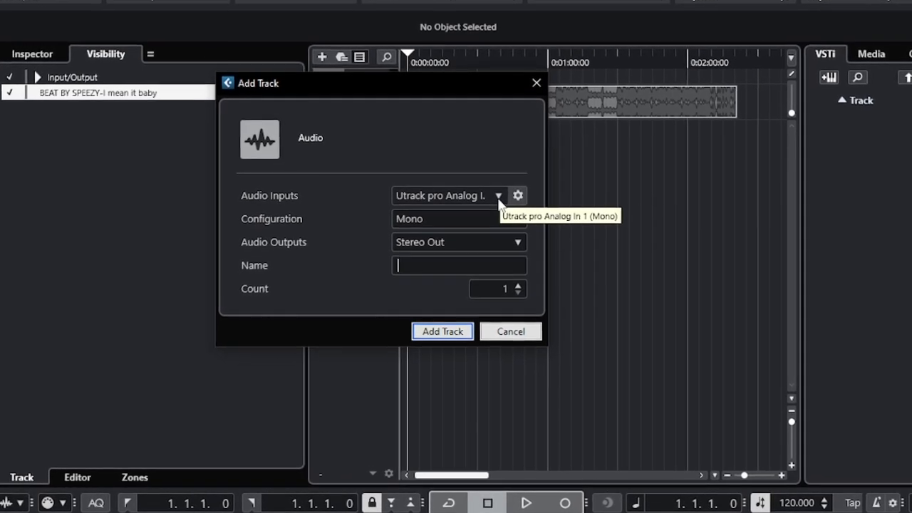
left_click(499, 189)
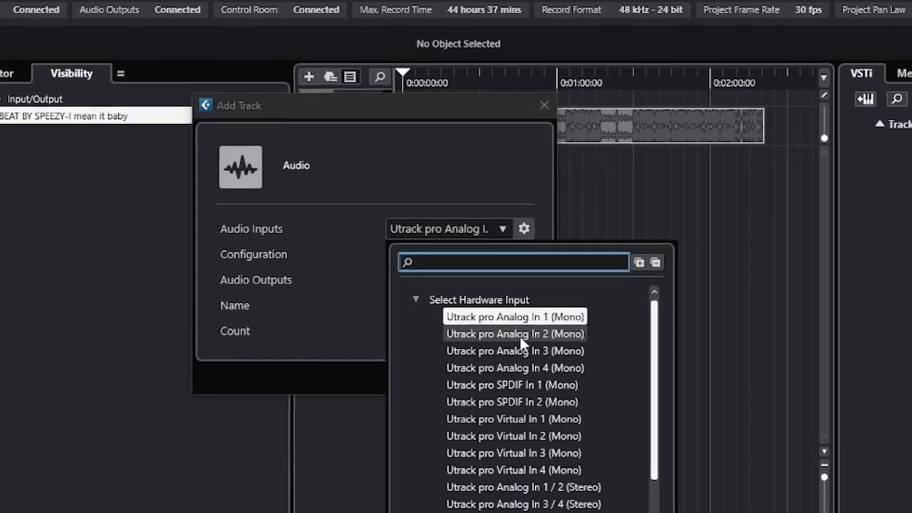
left_click(545, 338)
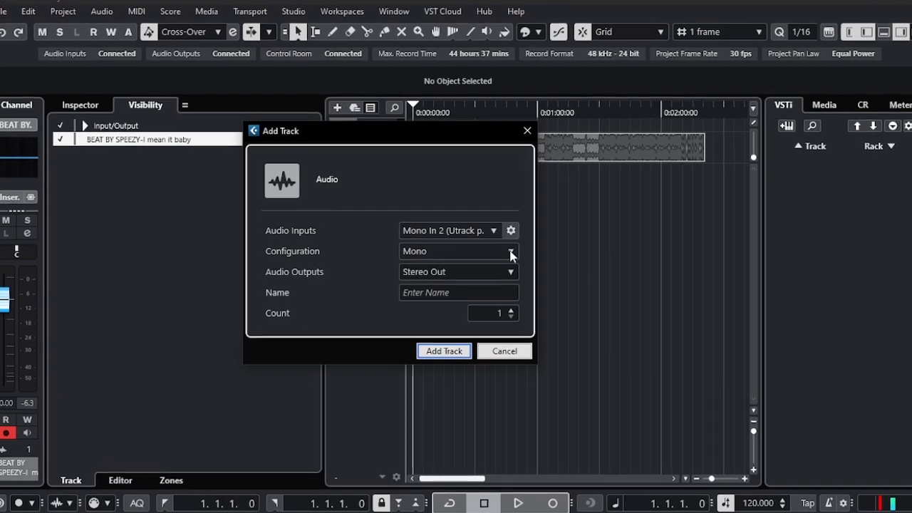
- Set the new audio track's configuration to Mono, name it RECORDING and add it to the project
left_click(523, 255)
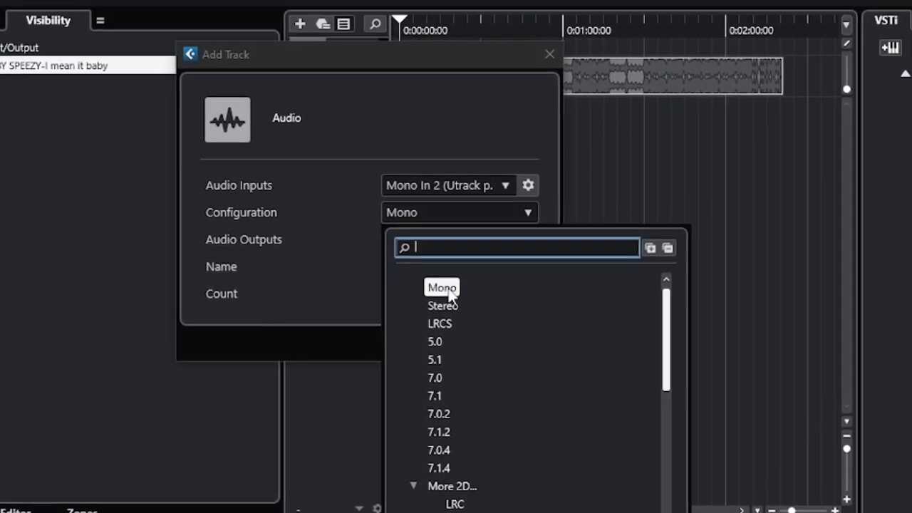
left_click(443, 286)
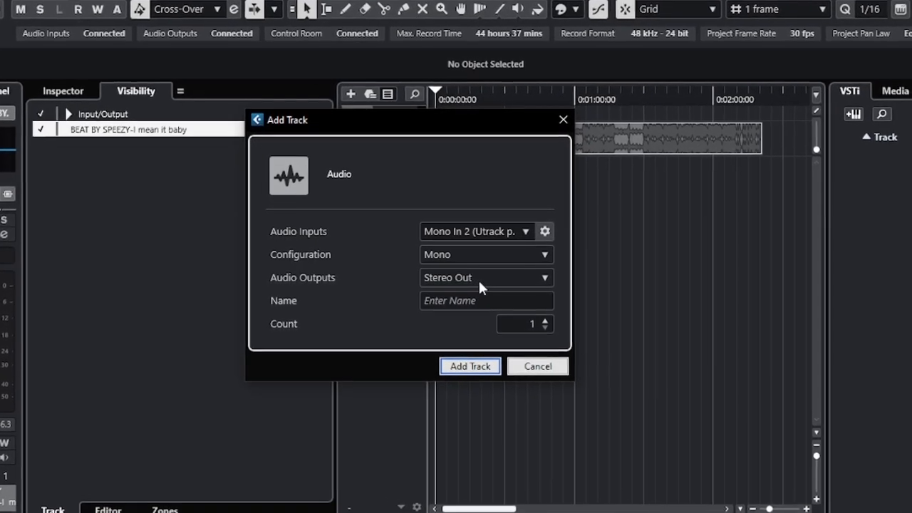
left_click(461, 302)
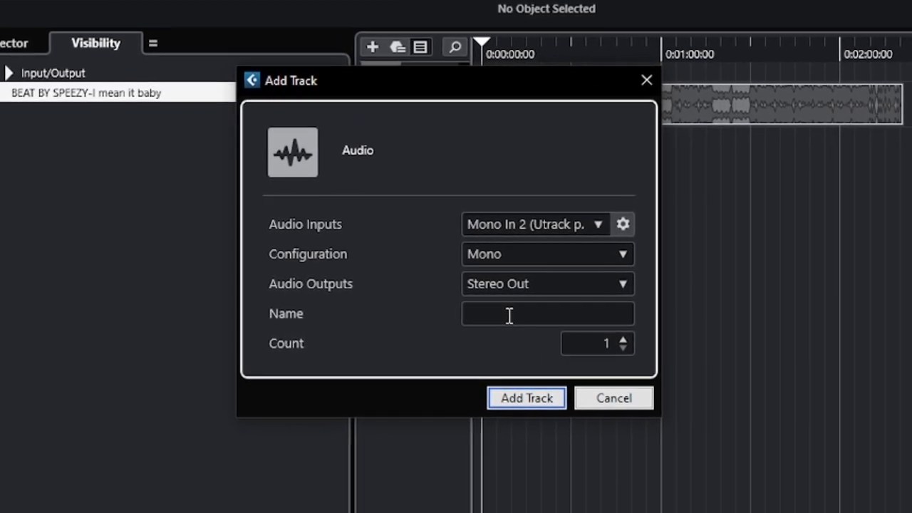
type("RECORDING")
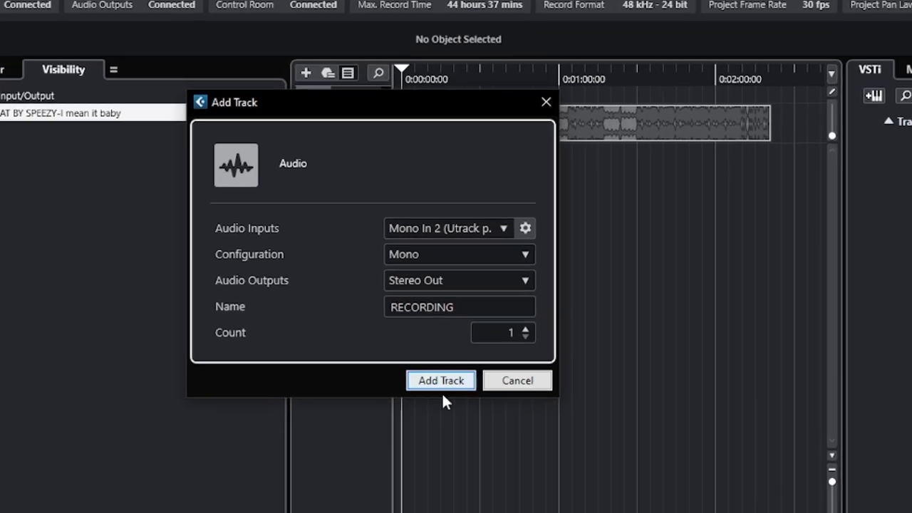
left_click(439, 392)
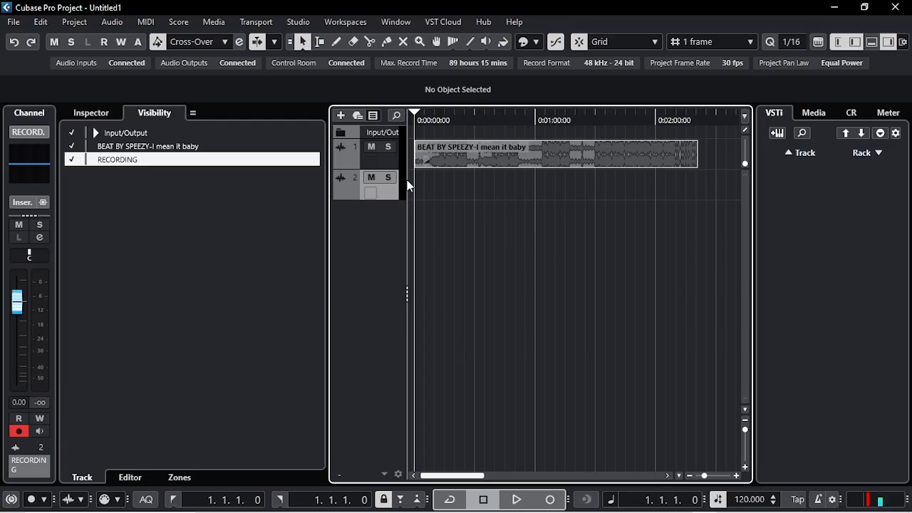
- Widen the track list to expose the track controls and narrow the Visibility area beside it
left_click_drag(411, 186, 550, 185)
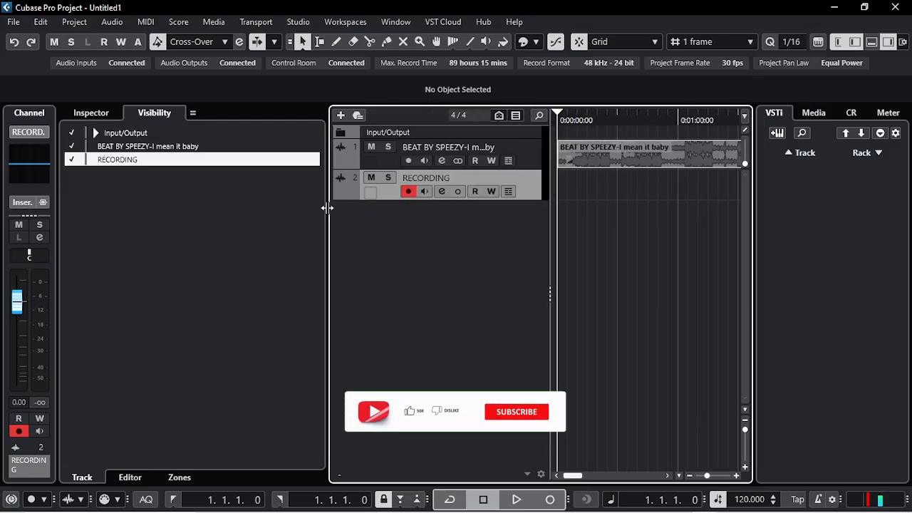
left_click_drag(330, 214, 182, 211)
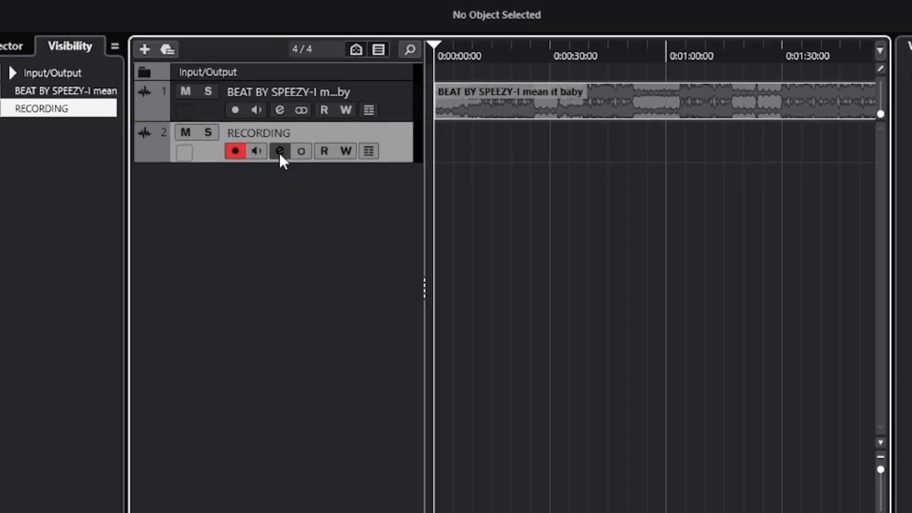
- Insert Auto-Tune Access in the first insert slot of the RECORDING channel and move its plug-in window aside
left_click(279, 151)
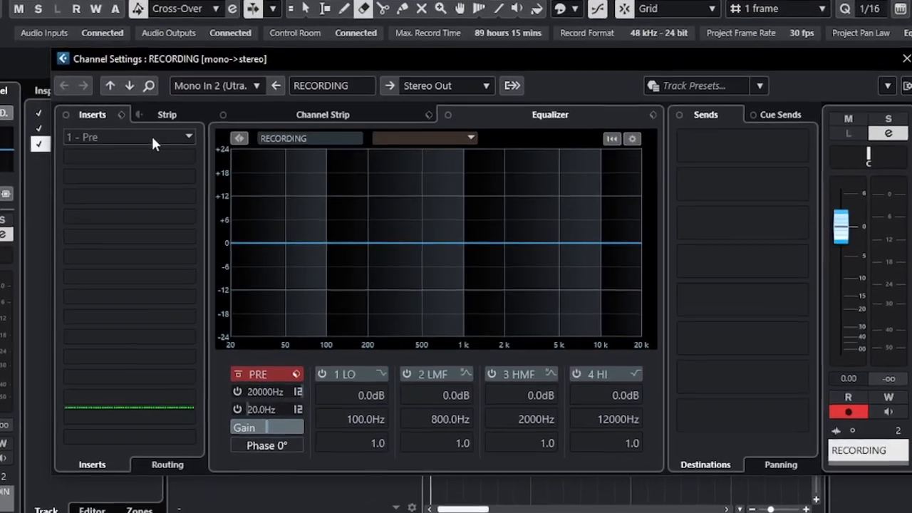
left_click(168, 145)
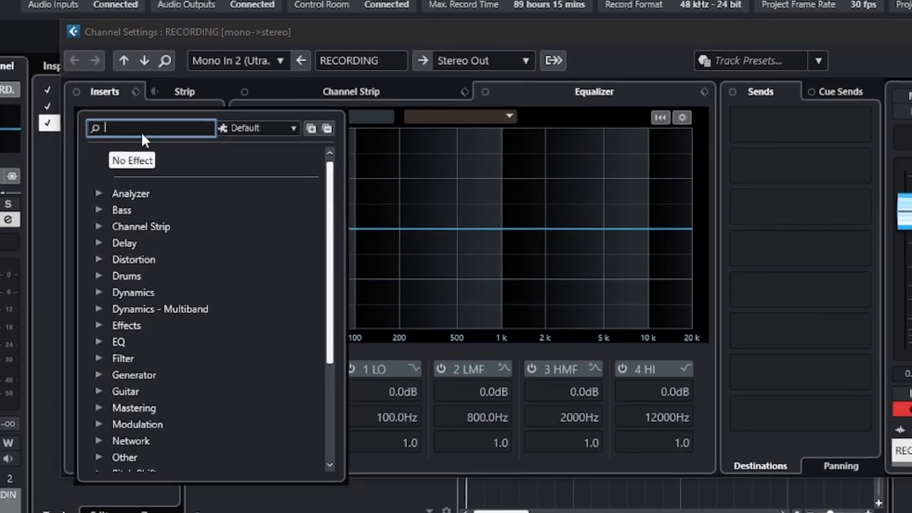
type("AUT")
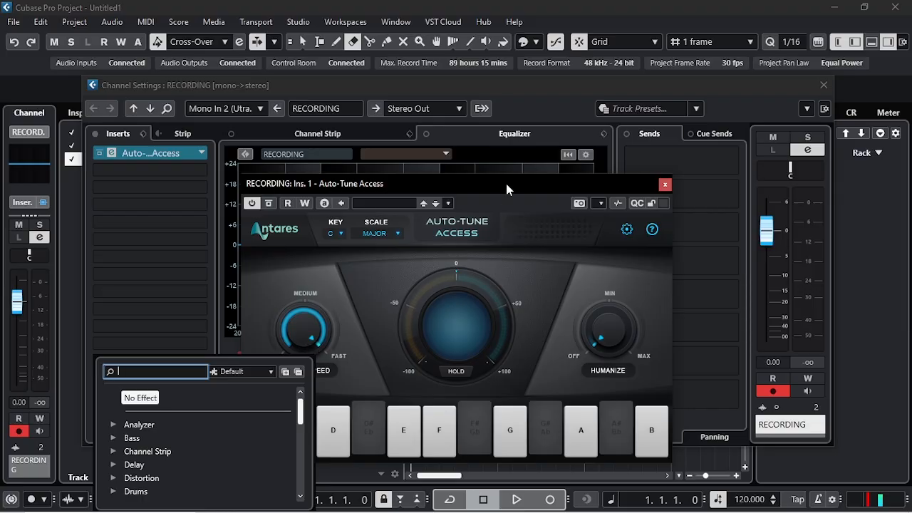
left_click(576, 179)
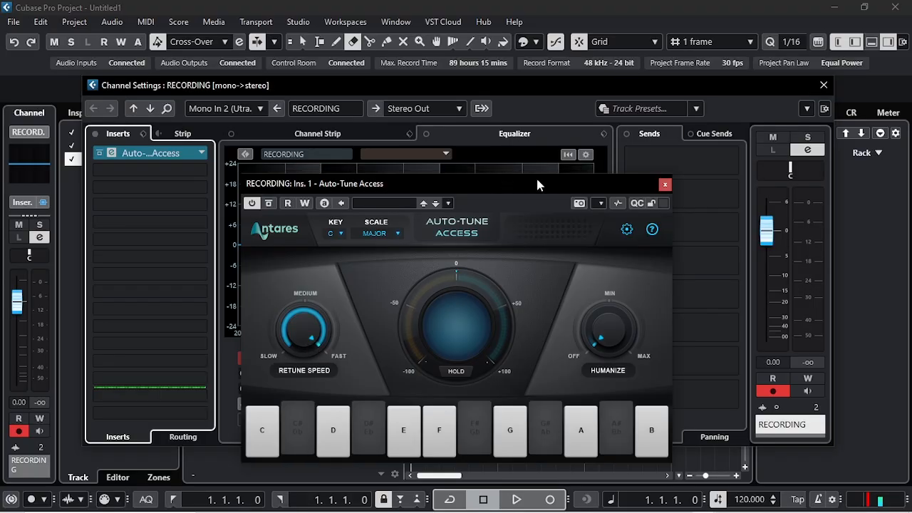
left_click_drag(538, 186, 602, 154)
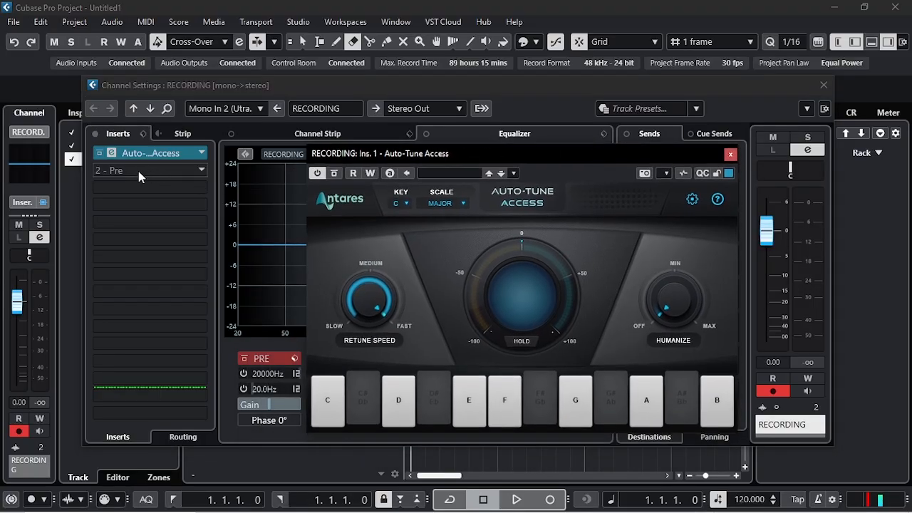
- Insert the GEQ-30 equalizer in the second slot of the RECORDING channel, then close its window and the channel settings
left_click(130, 170)
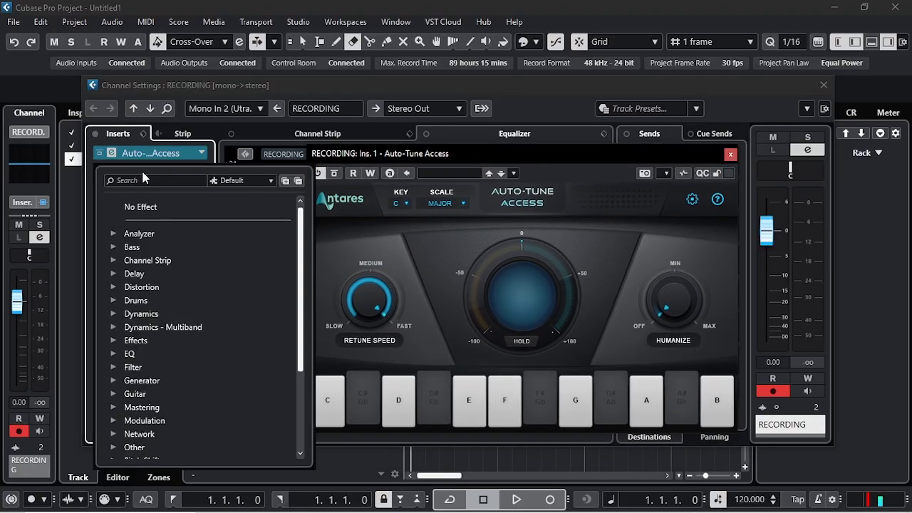
left_click(114, 274)
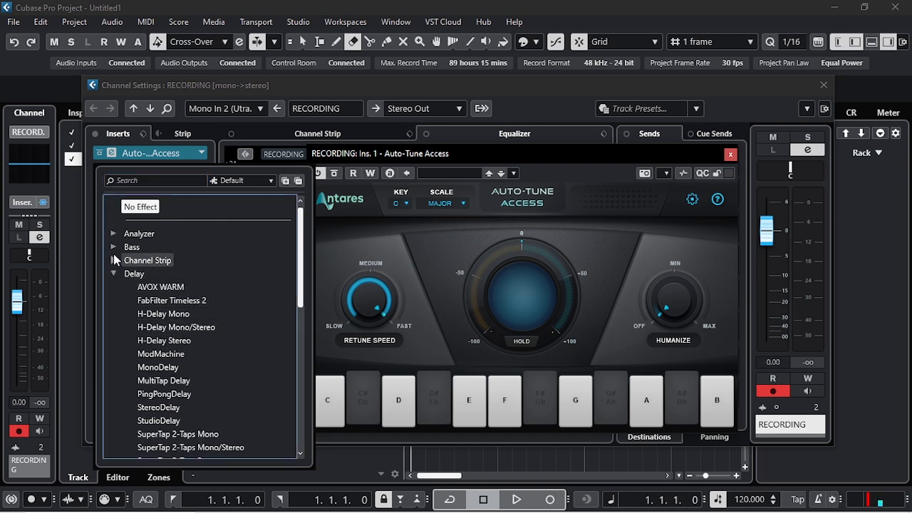
left_click(114, 248)
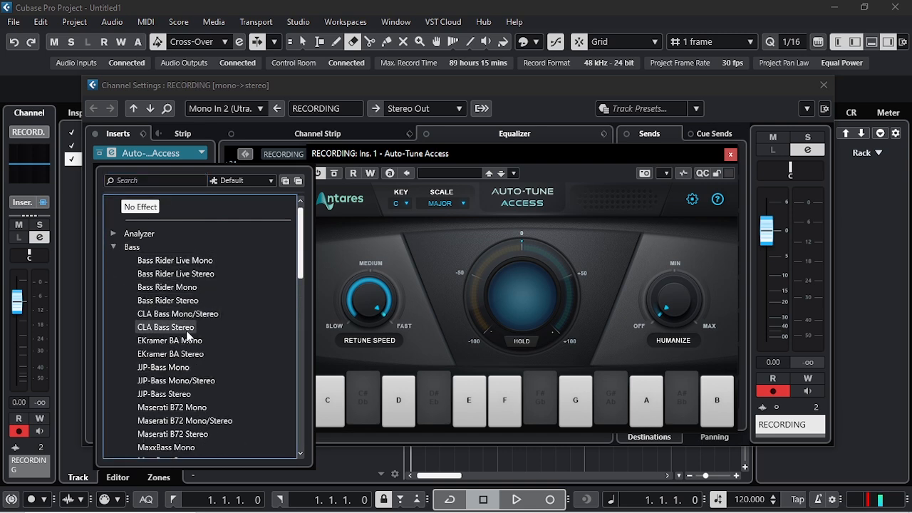
scroll(187, 335, "down", 2)
scroll(140, 421, "down", 4)
scroll(150, 406, "up", 6)
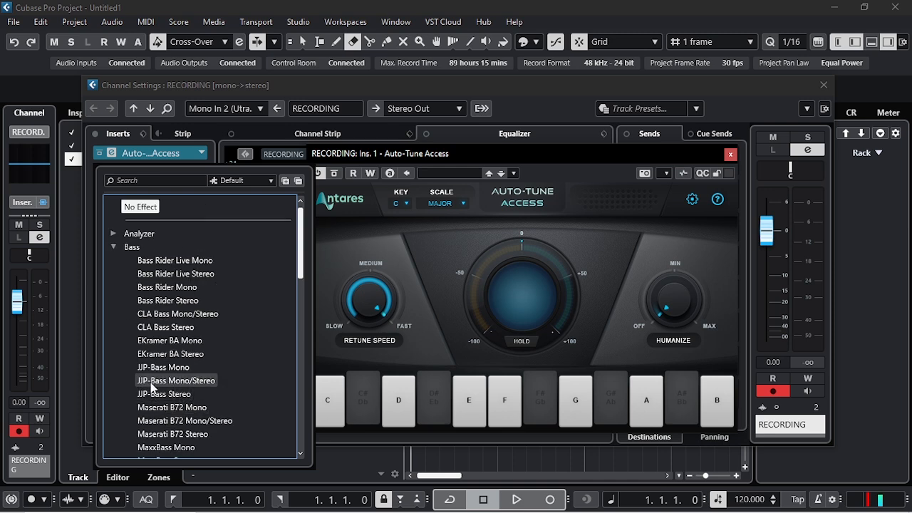
left_click(114, 274)
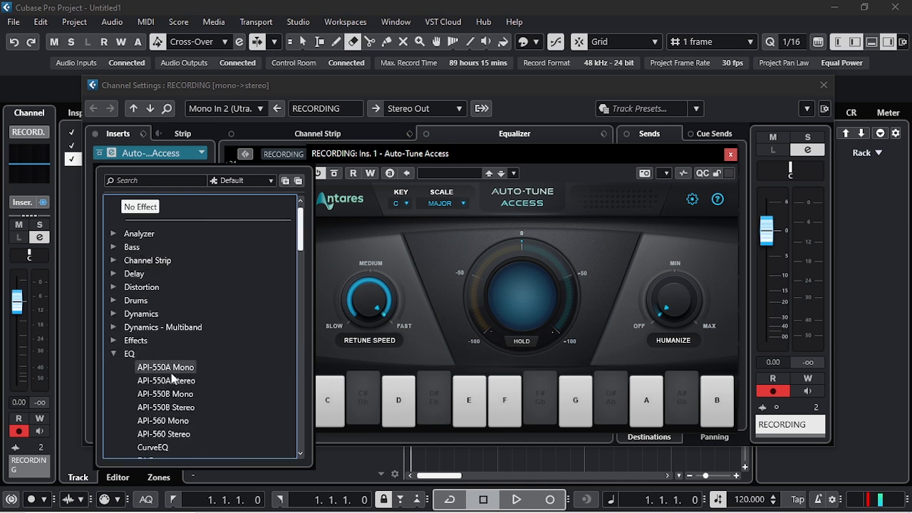
scroll(171, 375, "down", 5)
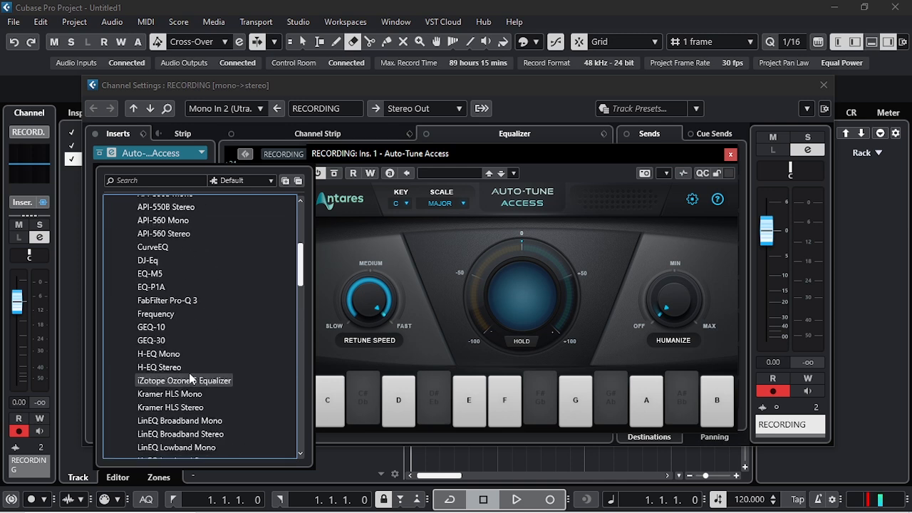
left_click(151, 341)
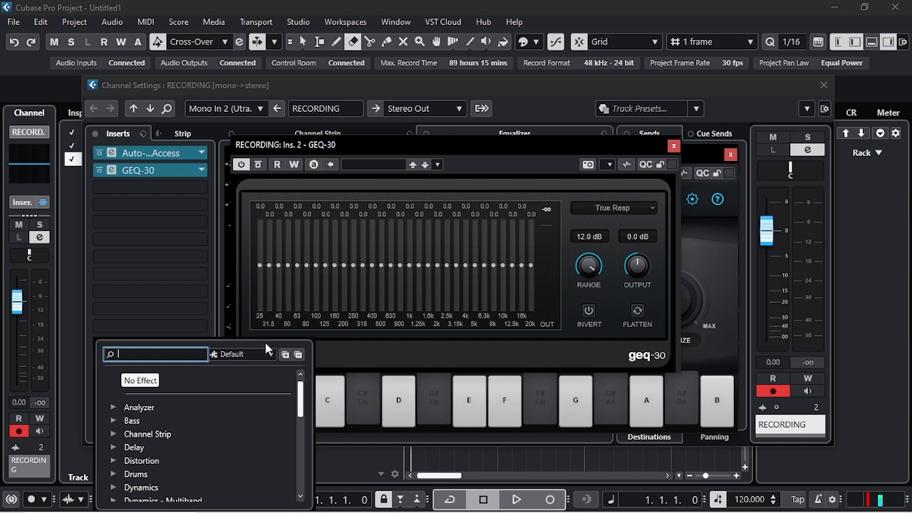
left_click(673, 147)
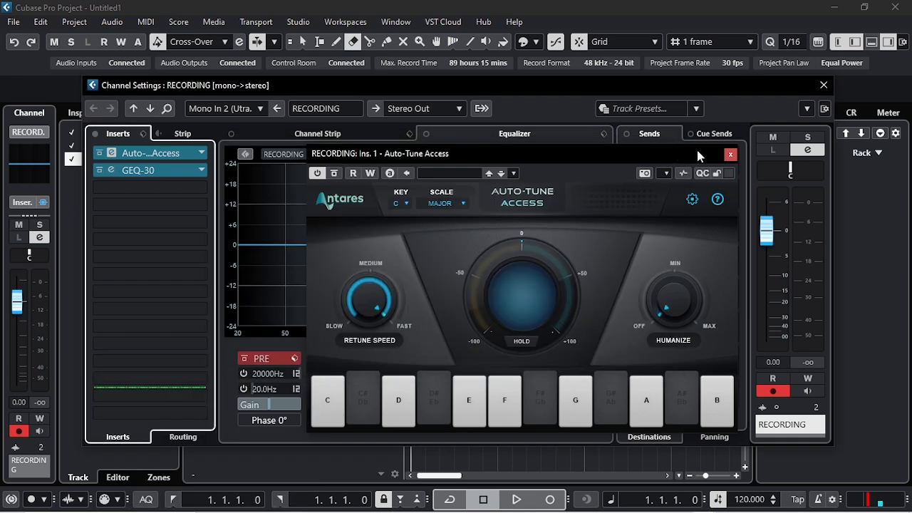
left_click(823, 87)
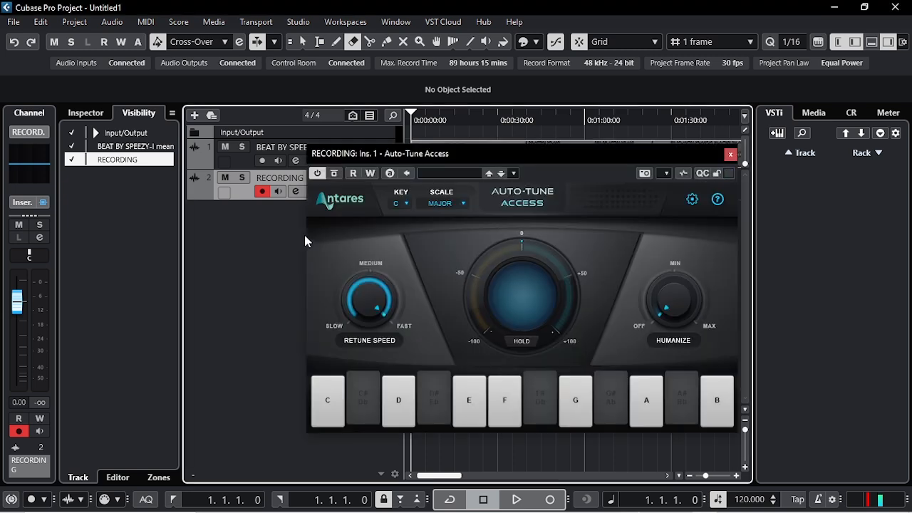
- Add a Mono group track named GROUP TRACK with Stereo Out as its output, created inside a folder
right_click(304, 232)
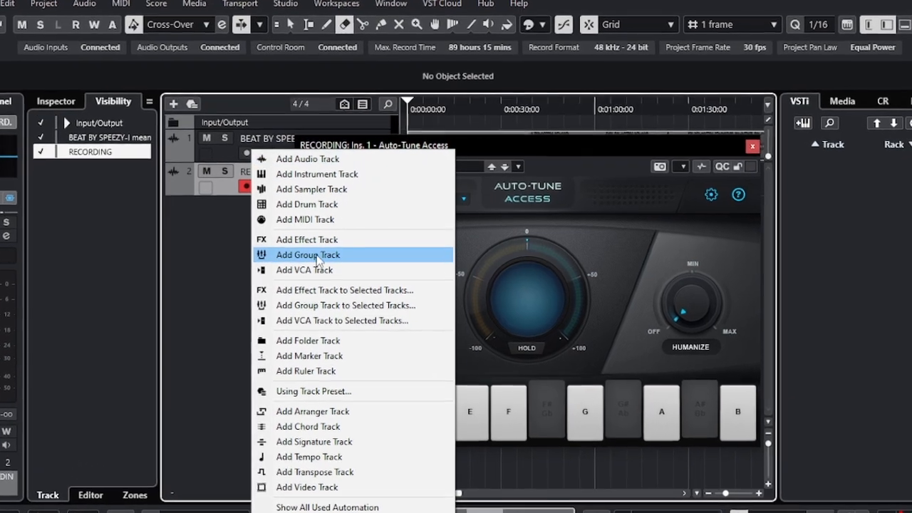
left_click(320, 254)
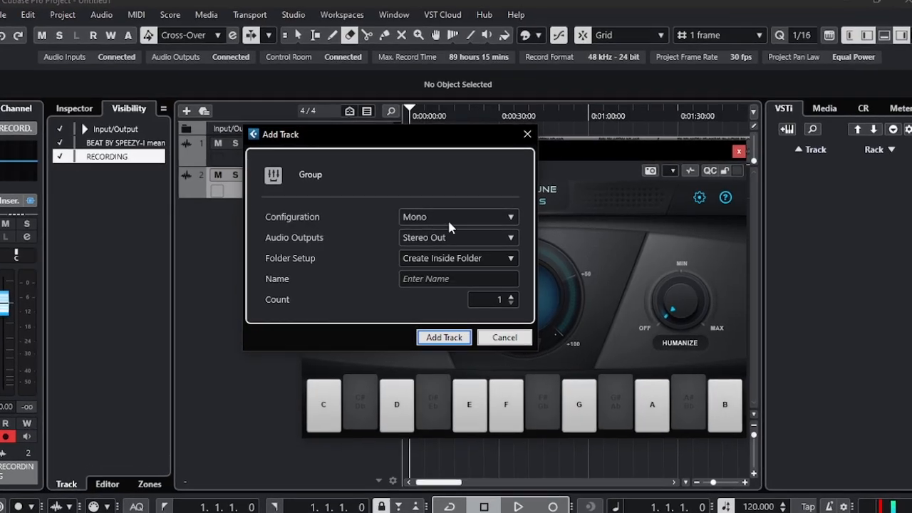
left_click(448, 218)
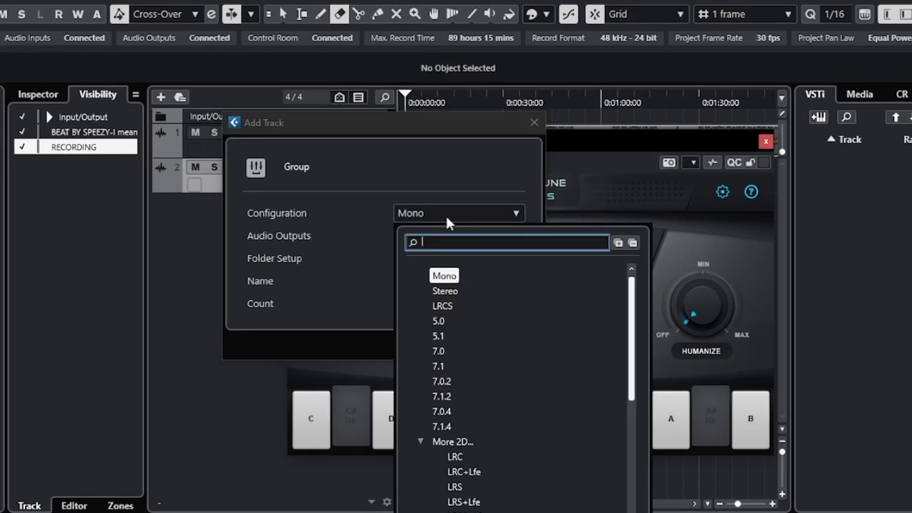
left_click(355, 265)
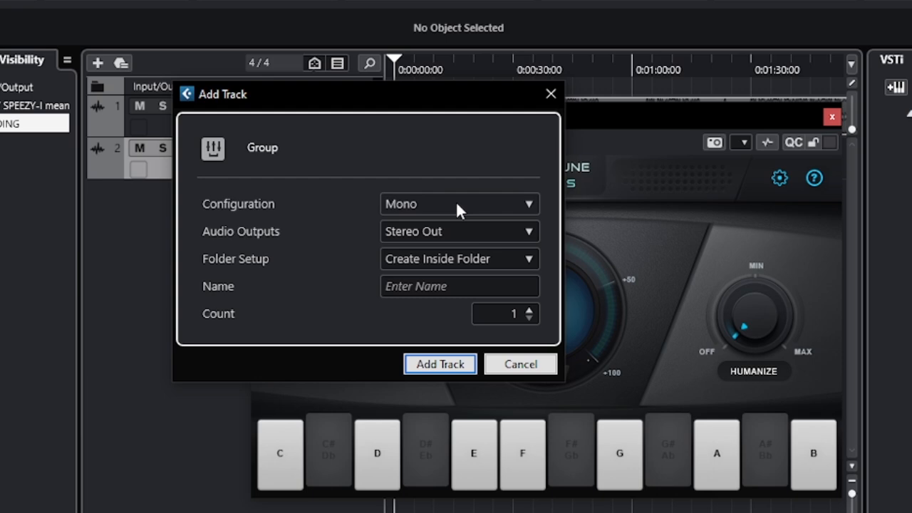
left_click(456, 202)
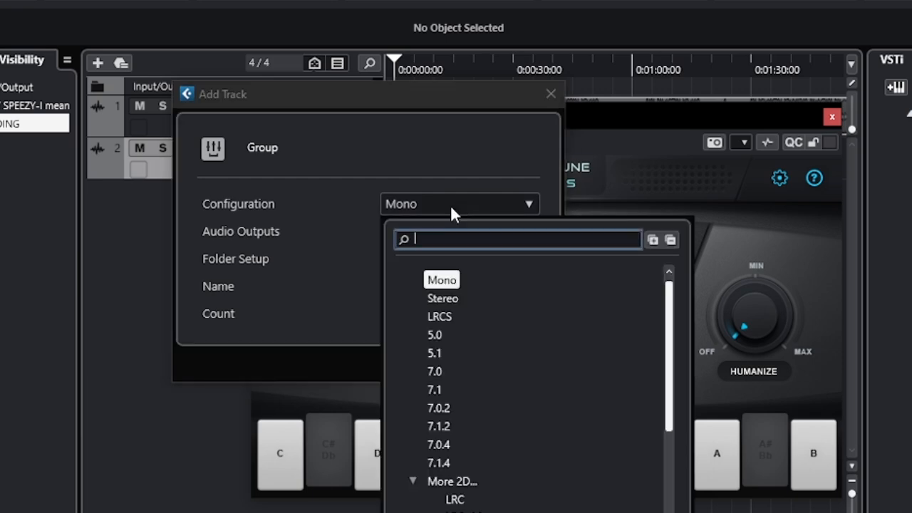
left_click(449, 280)
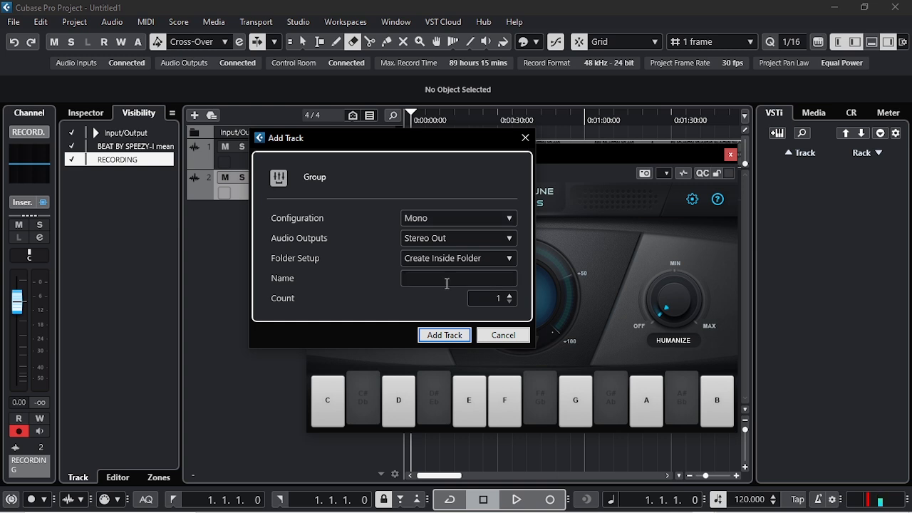
left_click(445, 335)
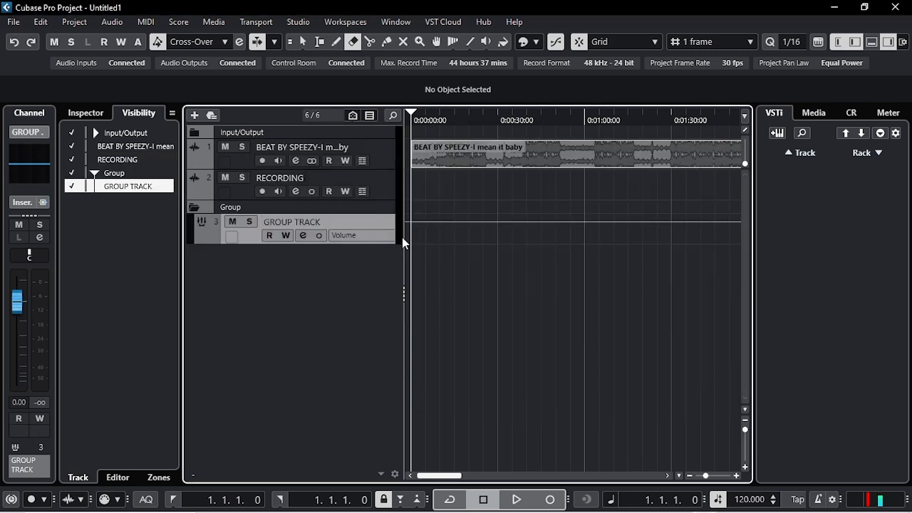
- Widen the track list and set the RECORDING track's output routing to Group - GROUP TRACK
left_click_drag(404, 231, 474, 240)
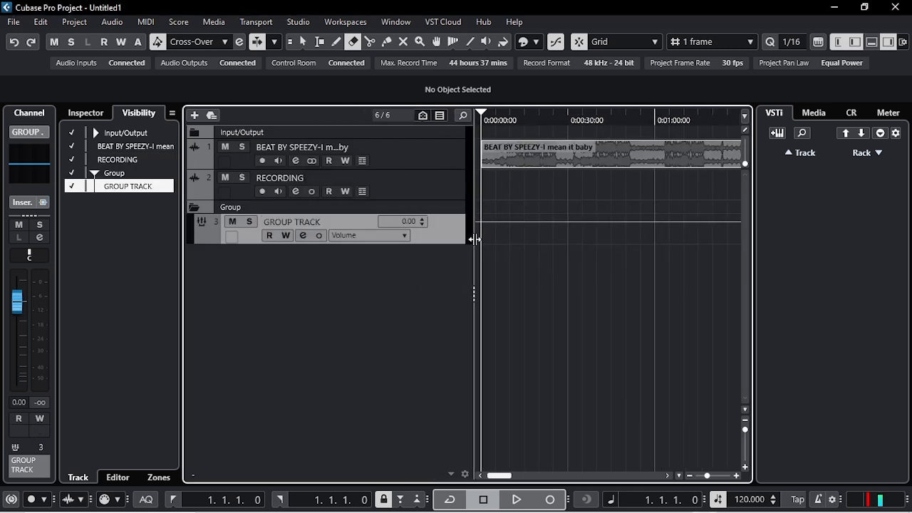
left_click(422, 187)
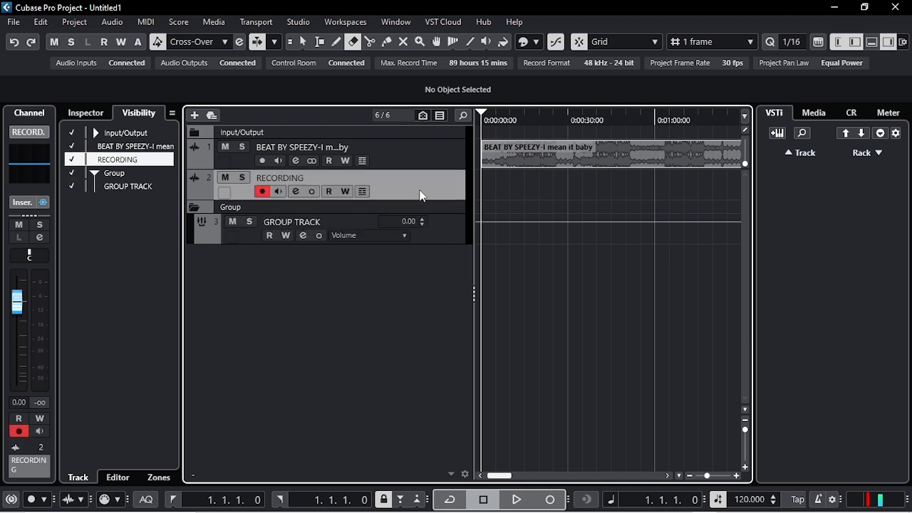
left_click(103, 115)
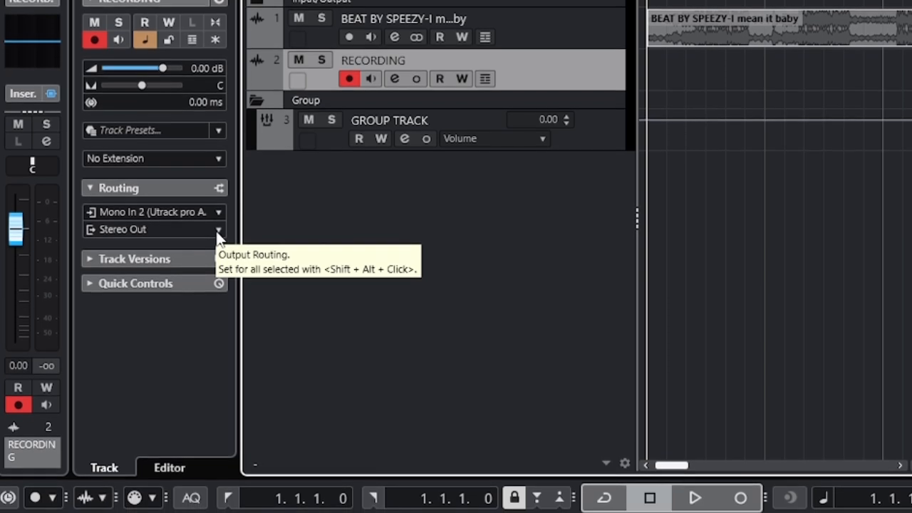
left_click(218, 238)
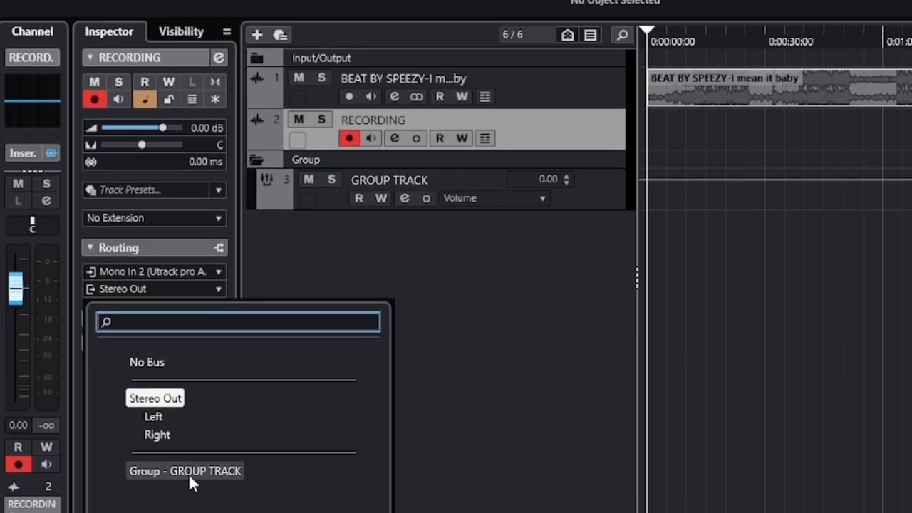
left_click(186, 460)
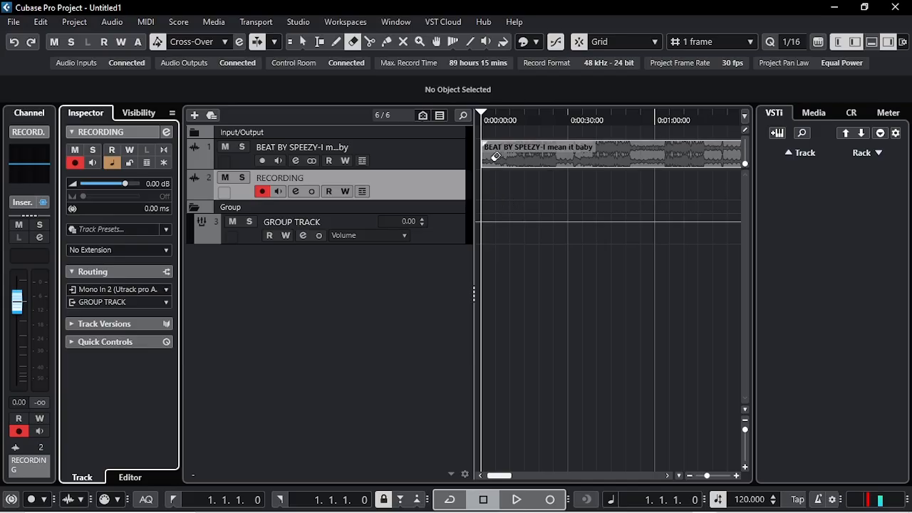
- Narrow the track list to give the timeline more room and switch from the Erase tool to Object Selection
left_click_drag(474, 292, 375, 296)
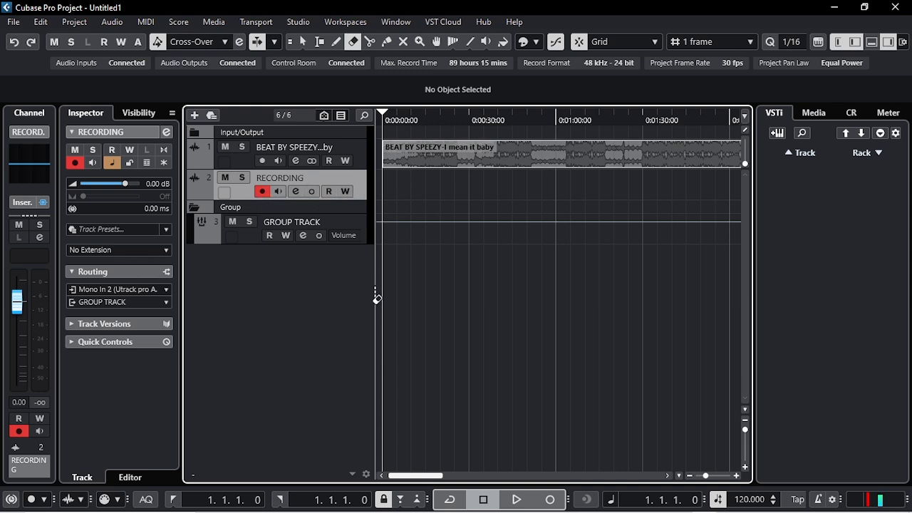
left_click_drag(373, 297, 305, 298)
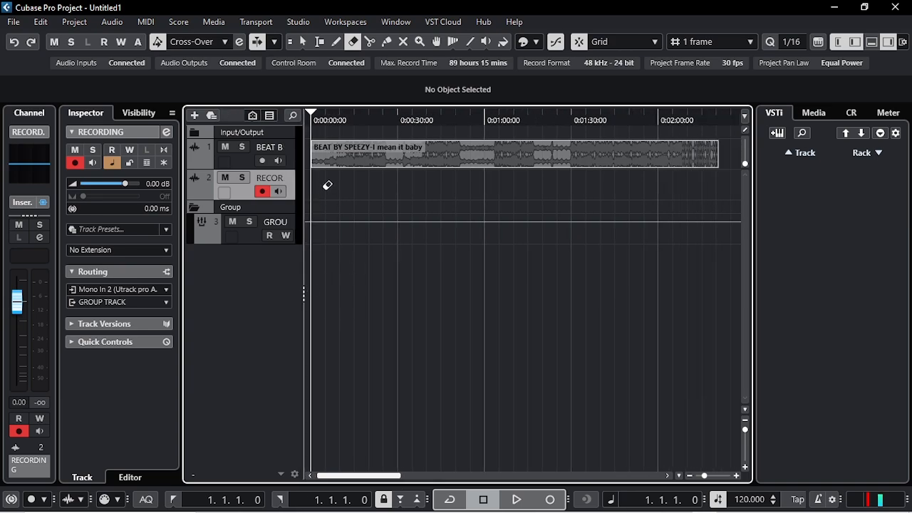
key("1")
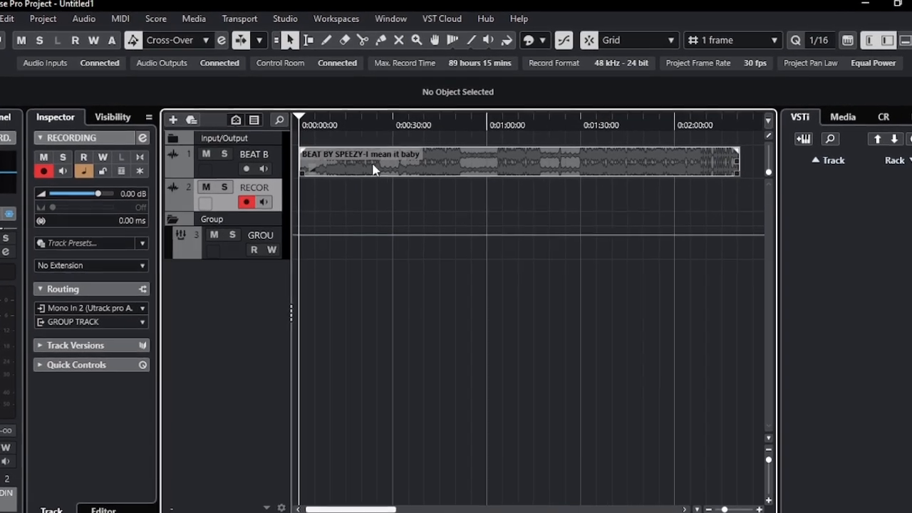
- Try green and pink on the BEAT BY SPEEZY-I mean it baby event and settle on yellow as its colour
left_click(360, 167)
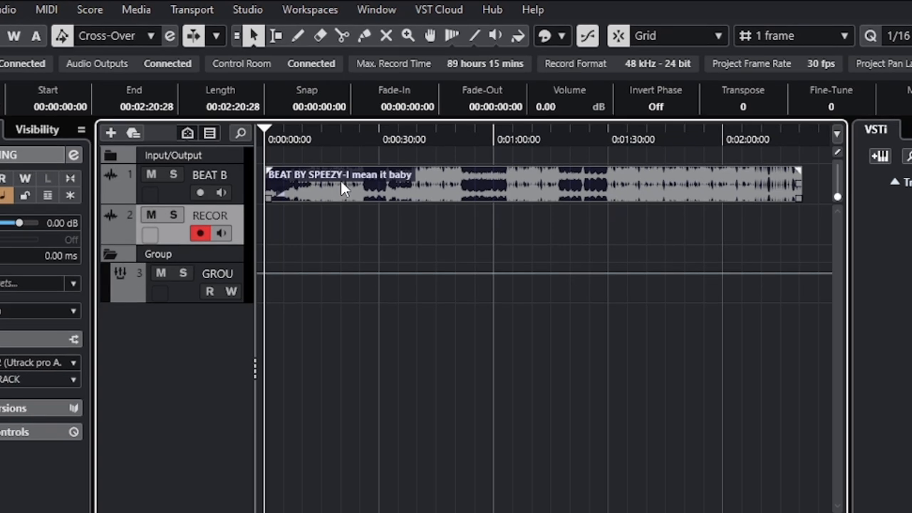
left_click(395, 235)
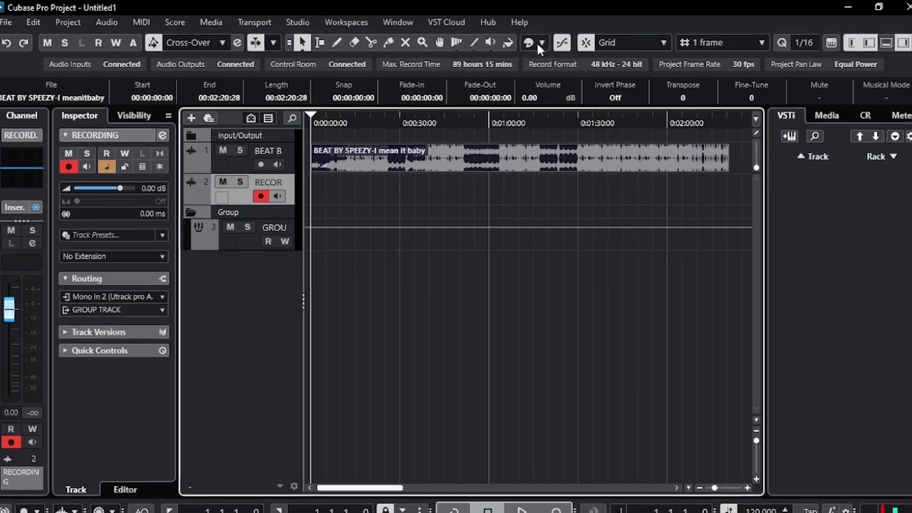
left_click(561, 35)
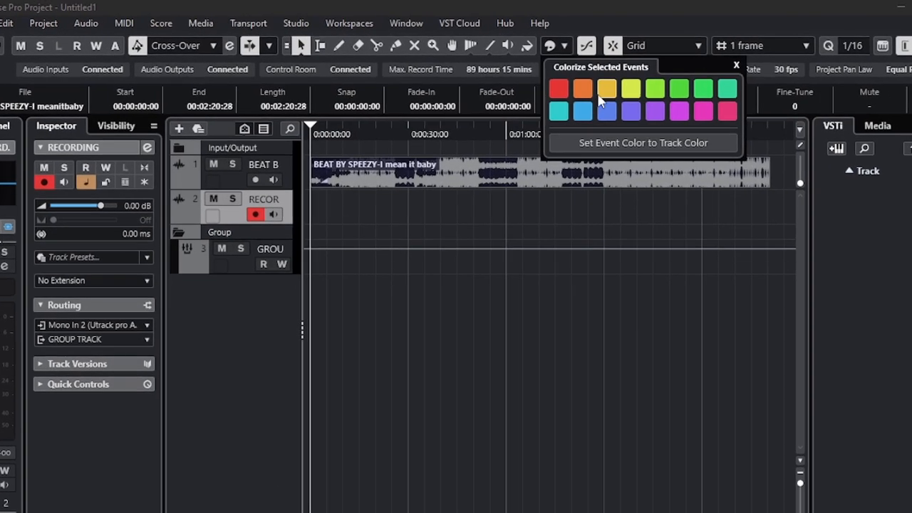
left_click(611, 86)
left_click(668, 91)
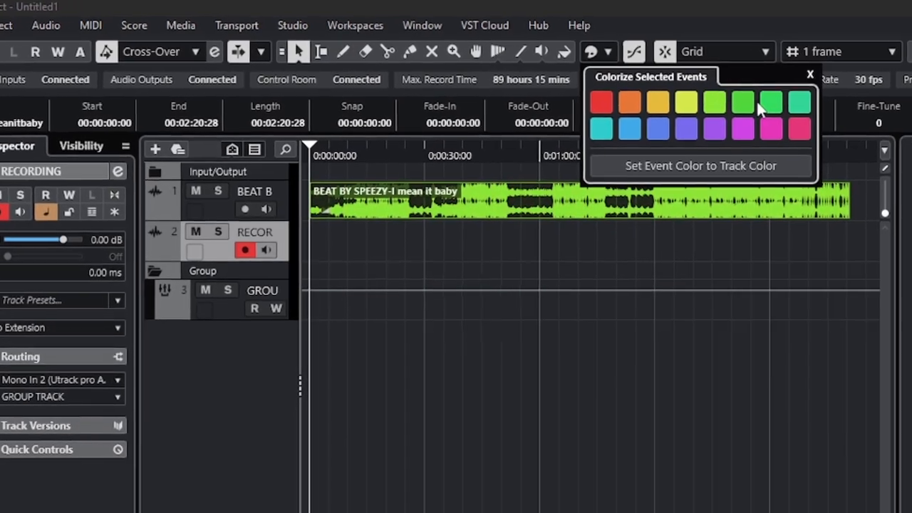
left_click(789, 132)
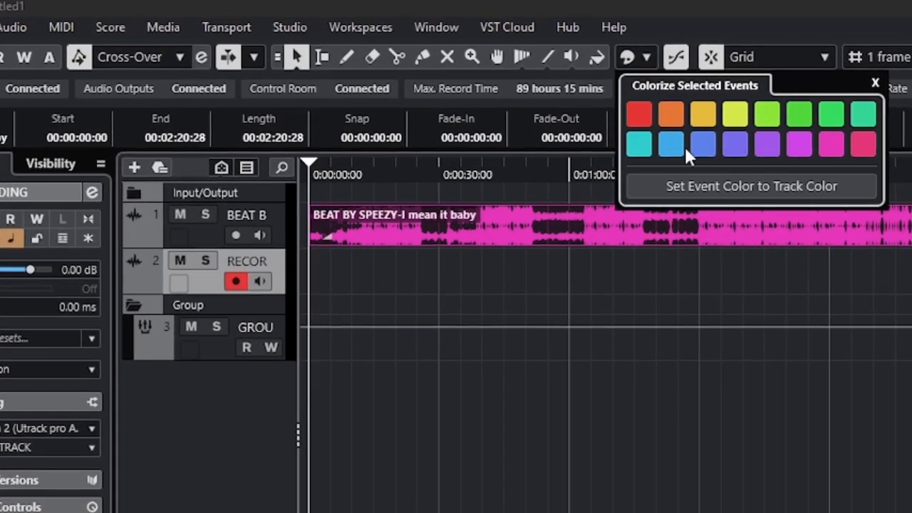
left_click(699, 106)
left_click(595, 172)
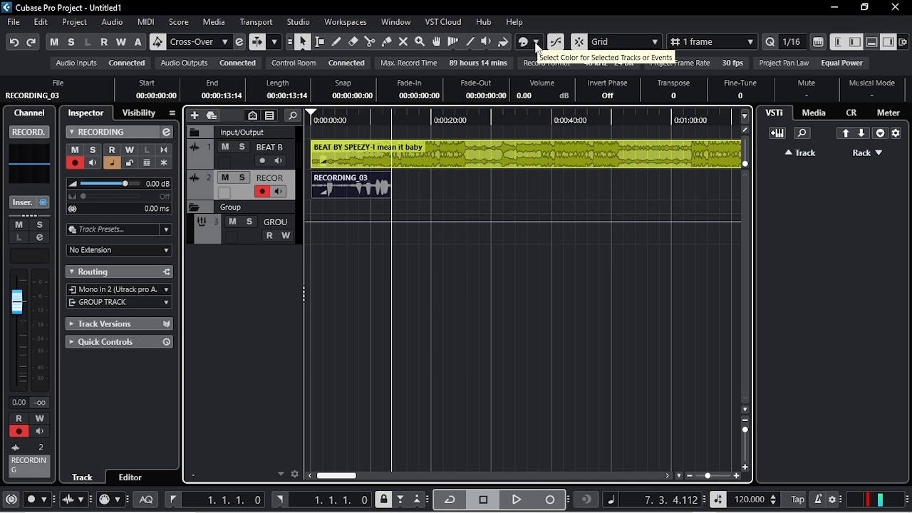
- Colour the RECORDING_03 event pink and close the colour palette
left_click(536, 43)
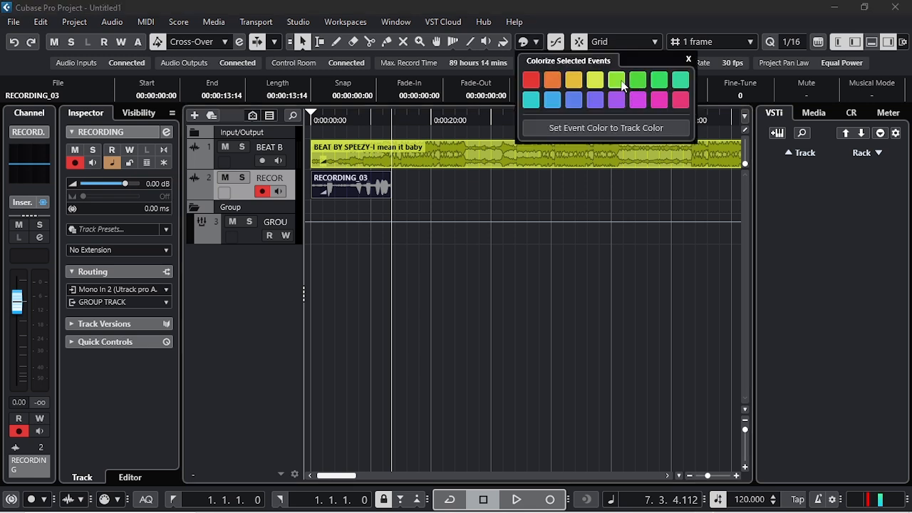
left_click(657, 100)
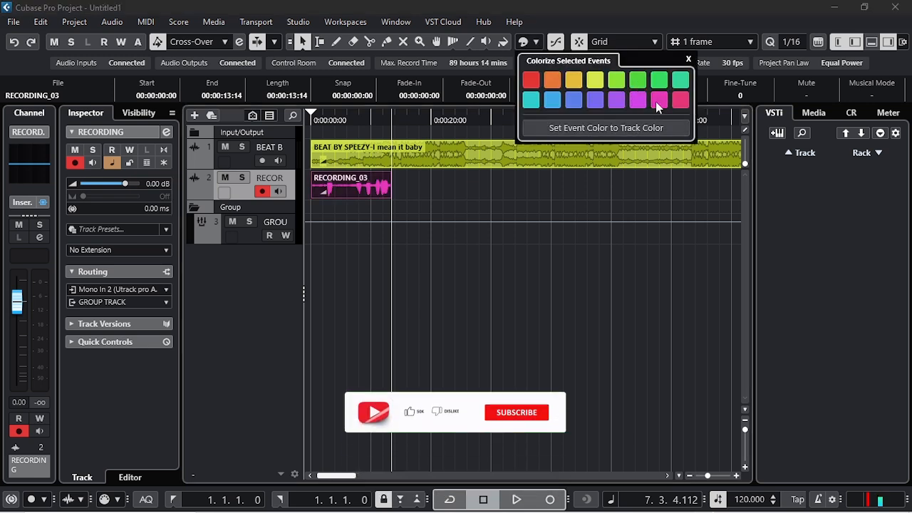
left_click(343, 121)
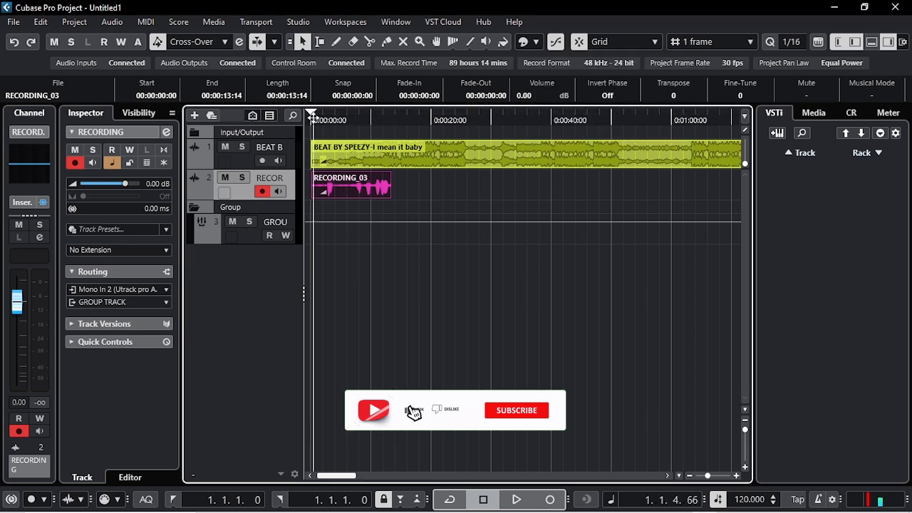
- Move the playback cursor back near the start of the project and zoom the timeline out
left_click_drag(314, 118, 313, 118)
key("h")
key("h")
key("h")
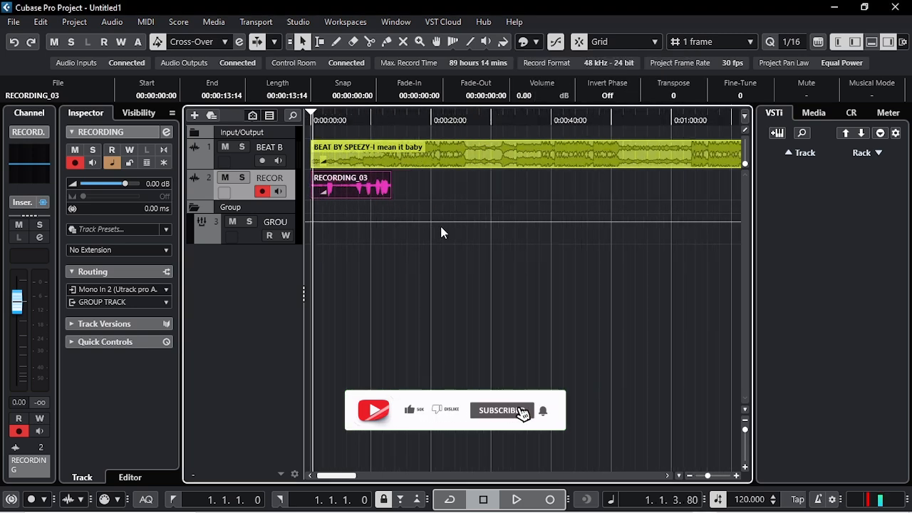
scroll(421, 218, "down", 4)
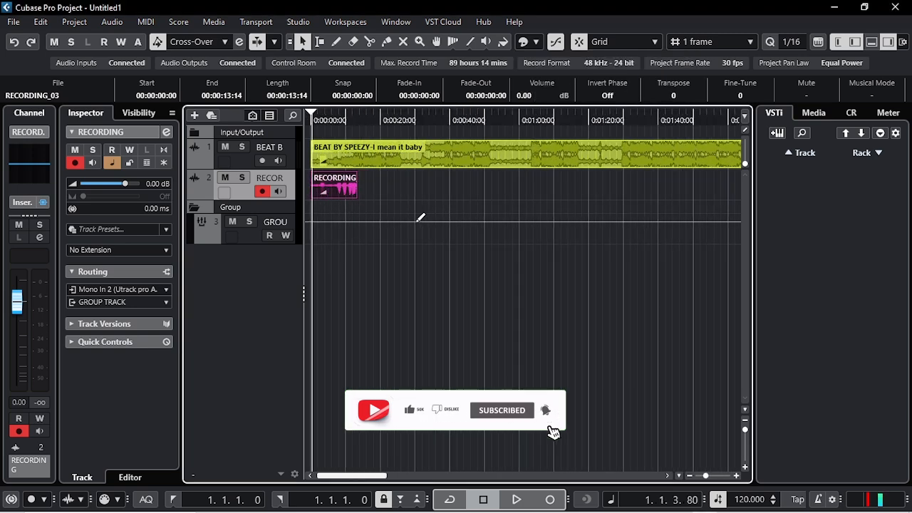